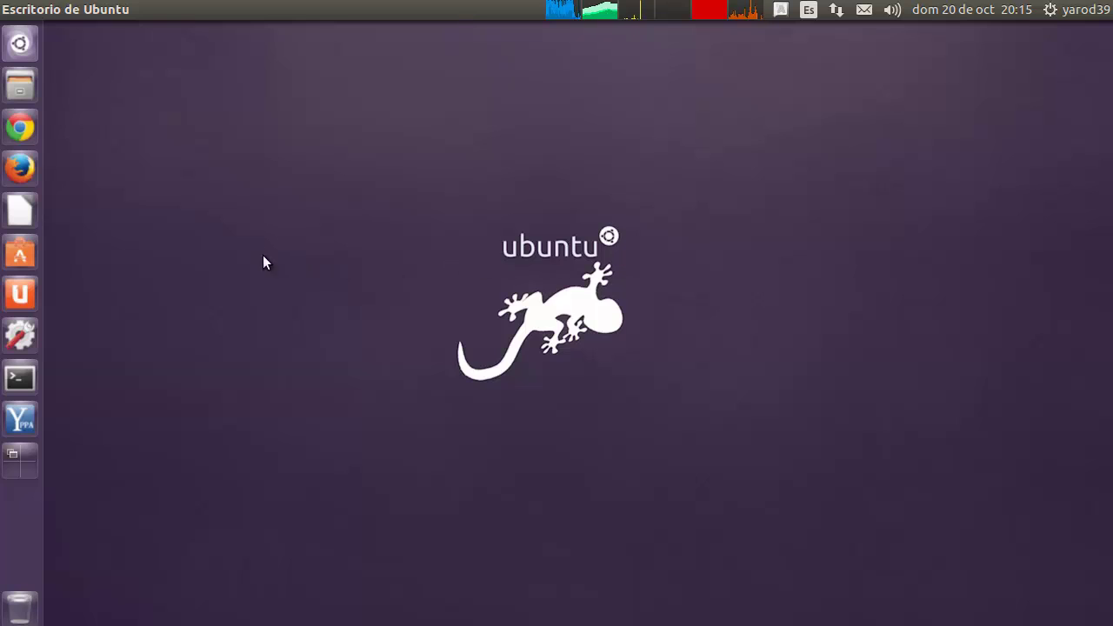
Step: Create a LibreOffice Writer text document containing the commands sudo add-apt-repository ppa:tualatrix/ppa, sudo apt-get update and sudo apt-get install ubuntu-tweak on separate lines
left_click(27, 212)
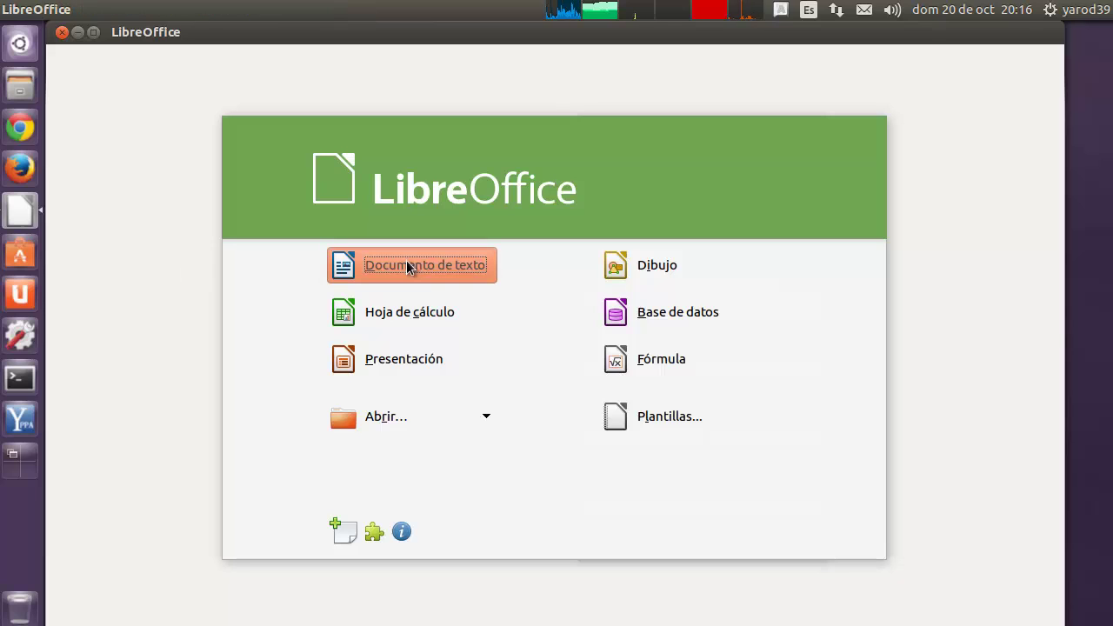
left_click(406, 261)
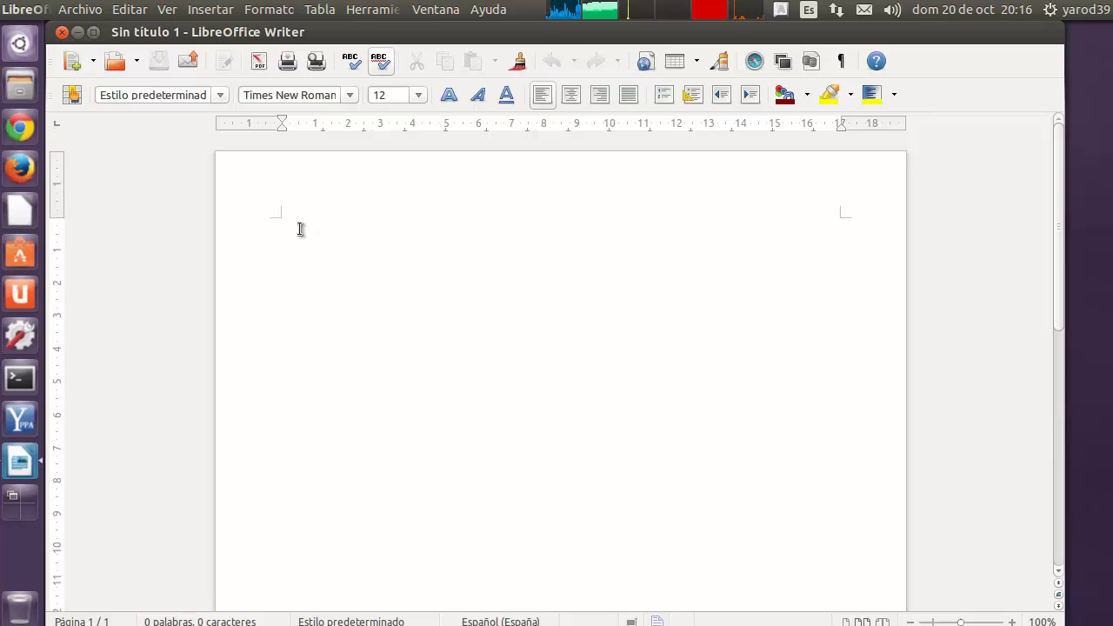
right_click(298, 232)
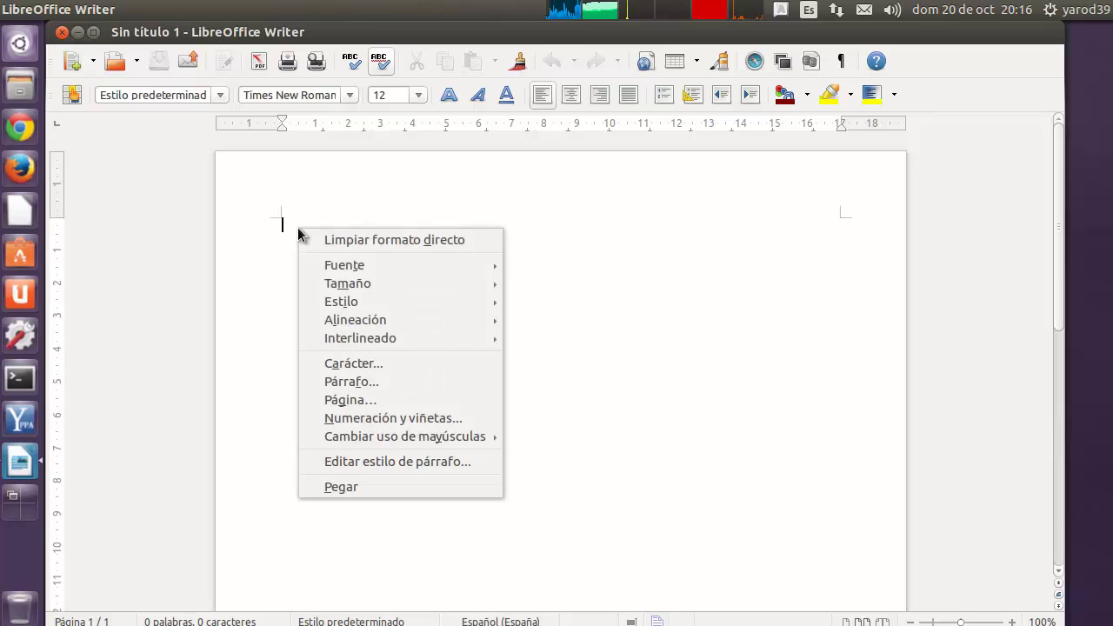
left_click(341, 489)
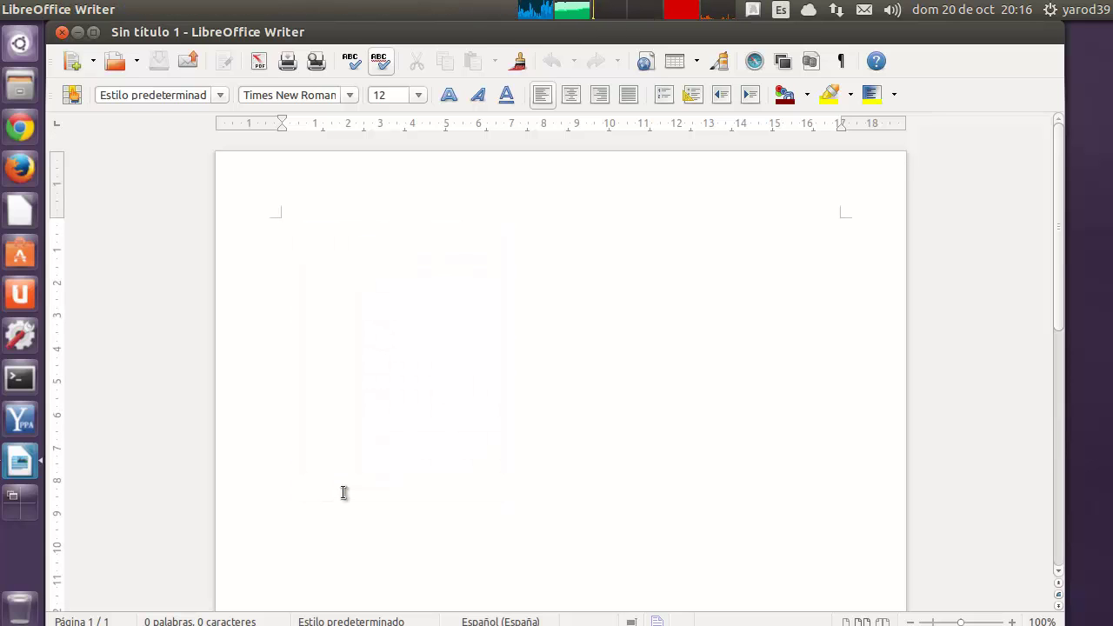
right_click(297, 227)
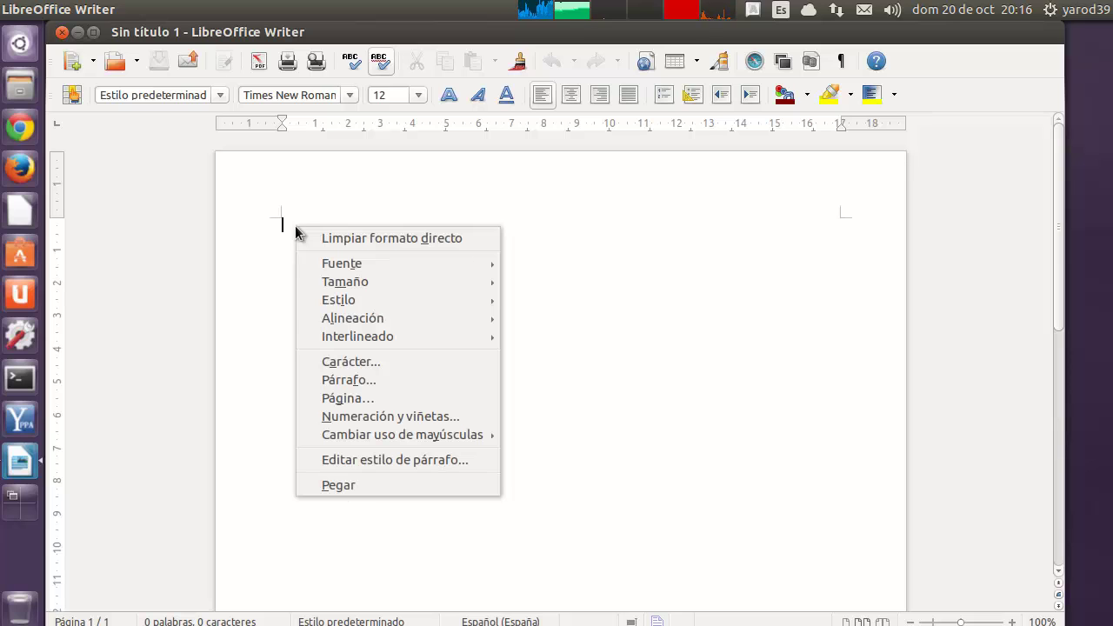
left_click(337, 489)
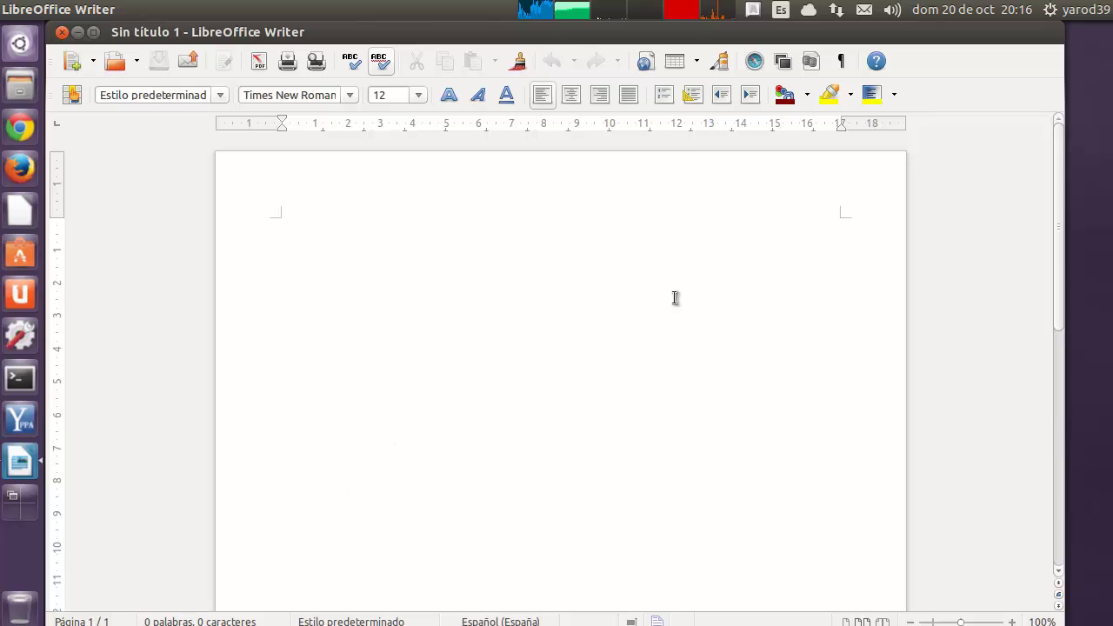
type("sudo add-apt-repository ppa:tualatrix/ppa     sudo apt-get update     sudo apt-get install ubuntu-tweak")
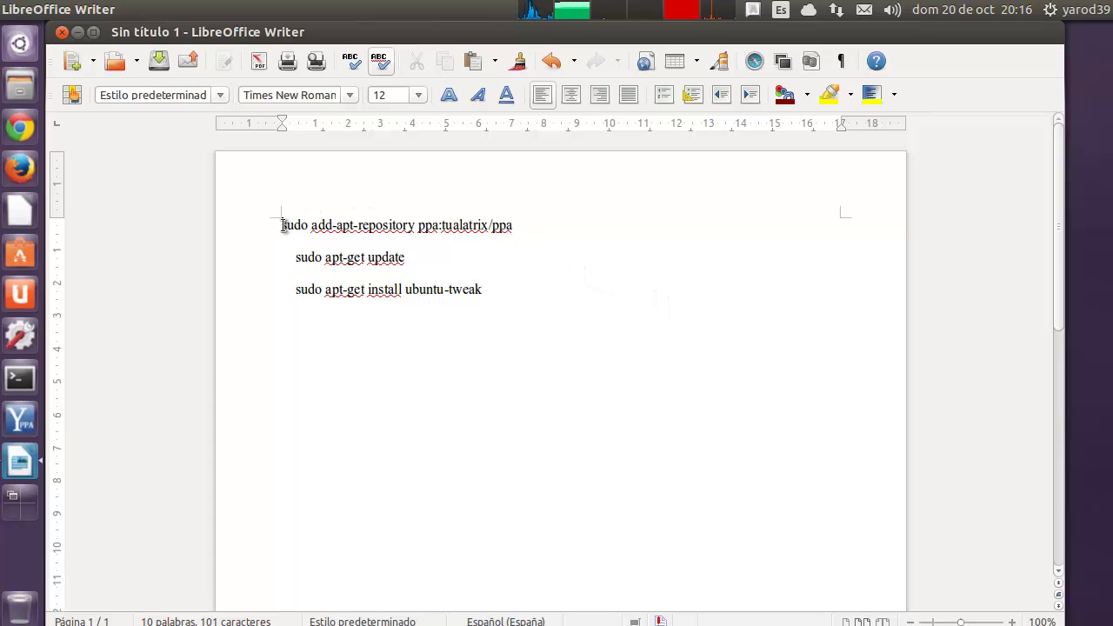
Step: Copy the full command line "sudo add-apt-repository ppa:tualatrix/ppa" from the document
left_click_drag(283, 225, 523, 229)
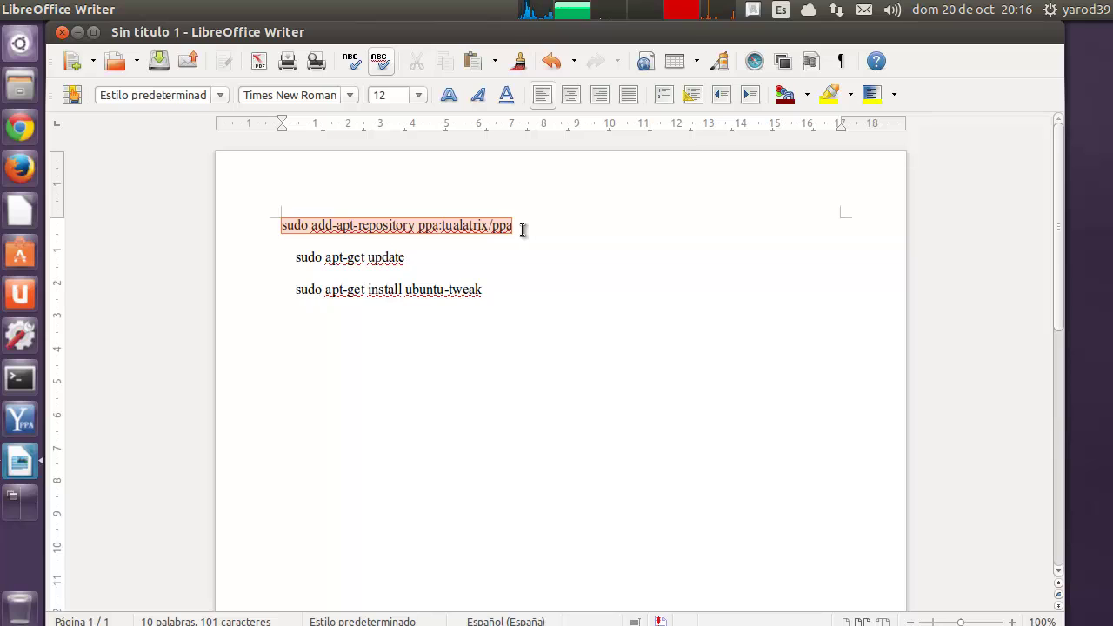
right_click(522, 227)
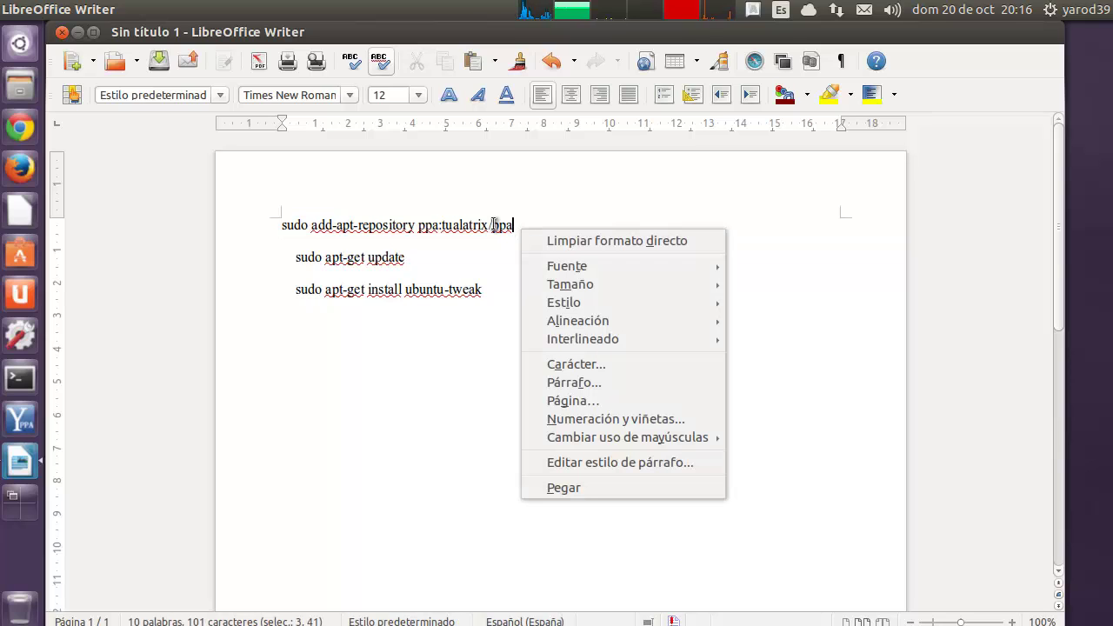
left_click(493, 226)
triple_click(493, 226)
right_click(492, 227)
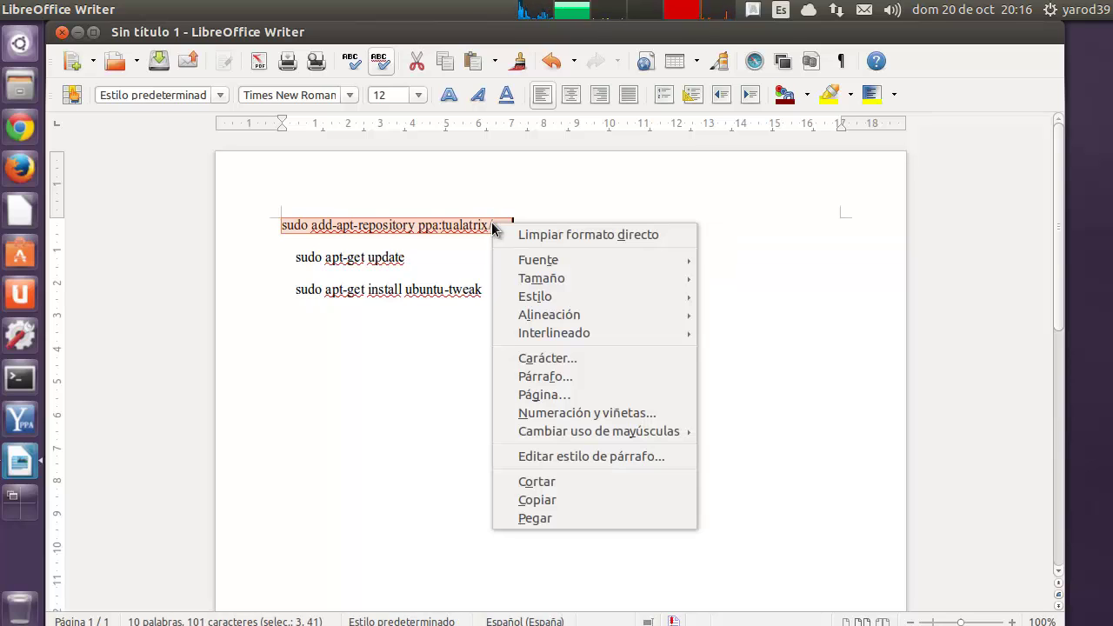
left_click(558, 500)
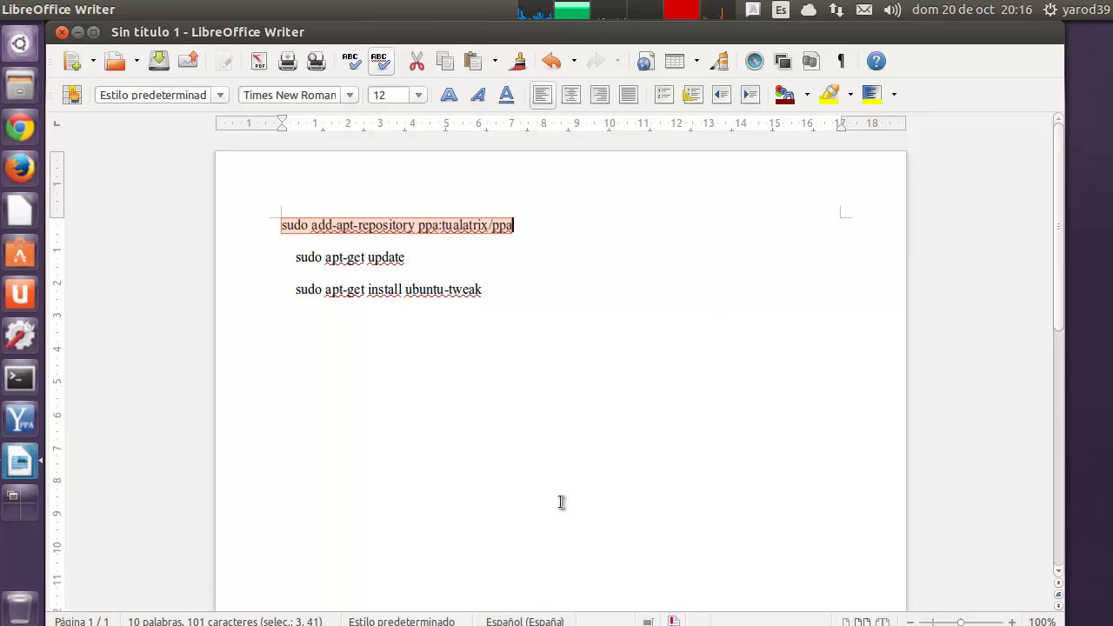
Step: Open the Terminal and run the copied command sudo add-apt-repository ppa:tualatrix/ppa
left_click(21, 379)
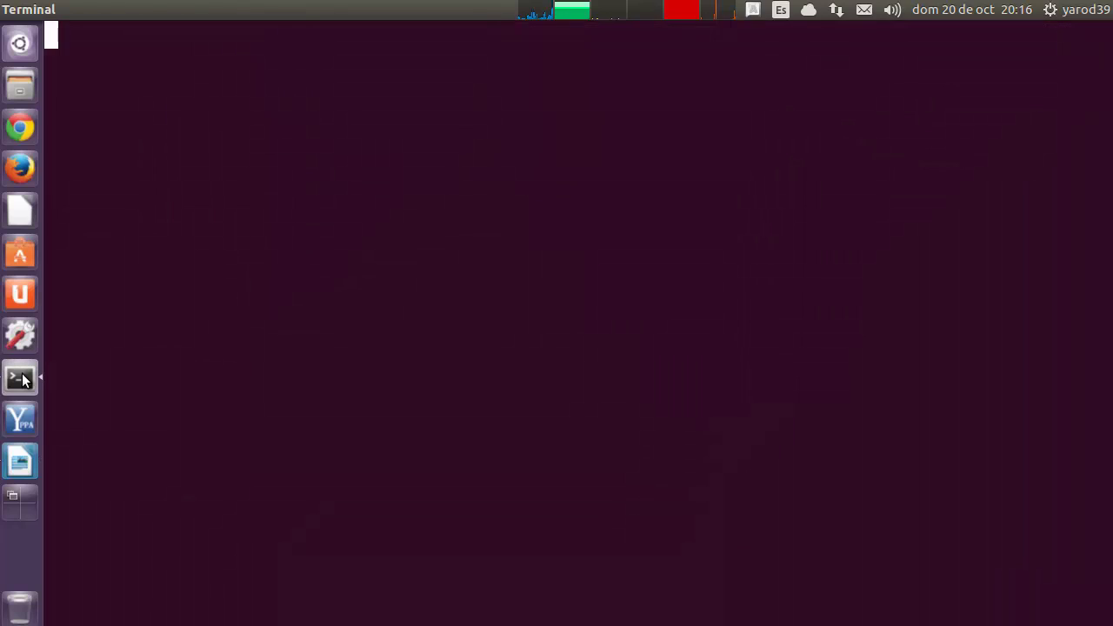
right_click(347, 38)
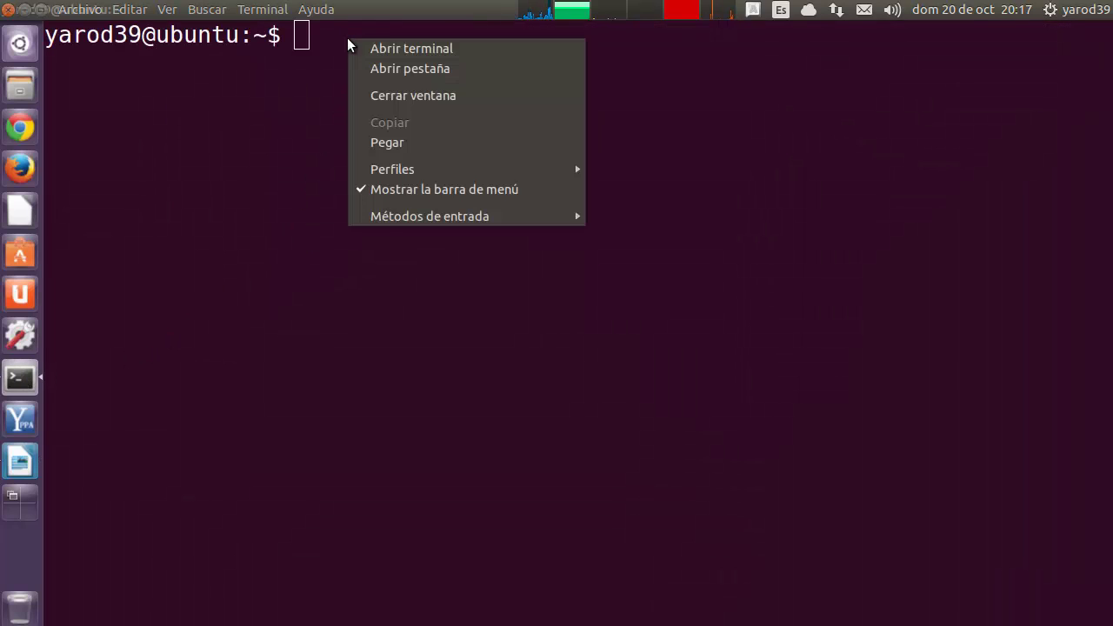
left_click(382, 142)
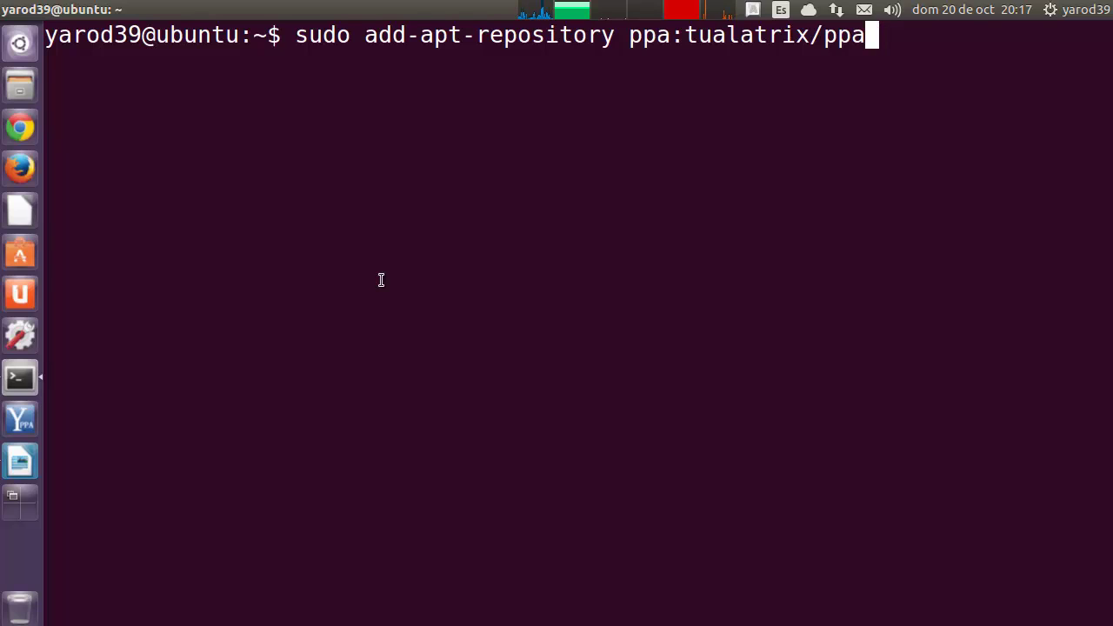
key("Return")
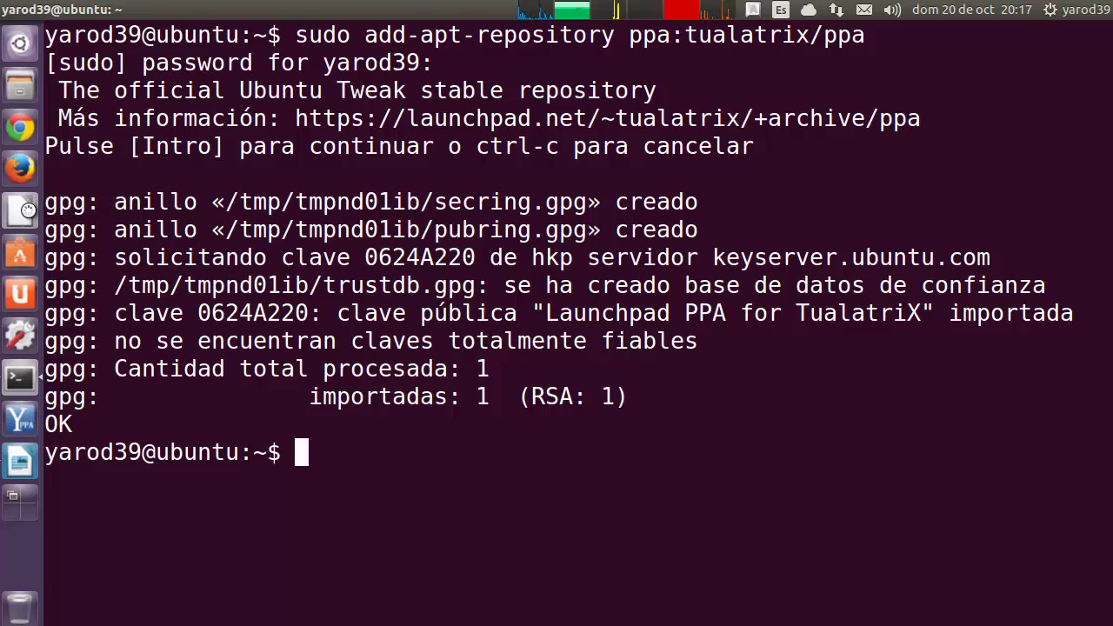
Step: Return to the Writer document and copy the command line "sudo apt-get update"
left_click(26, 211)
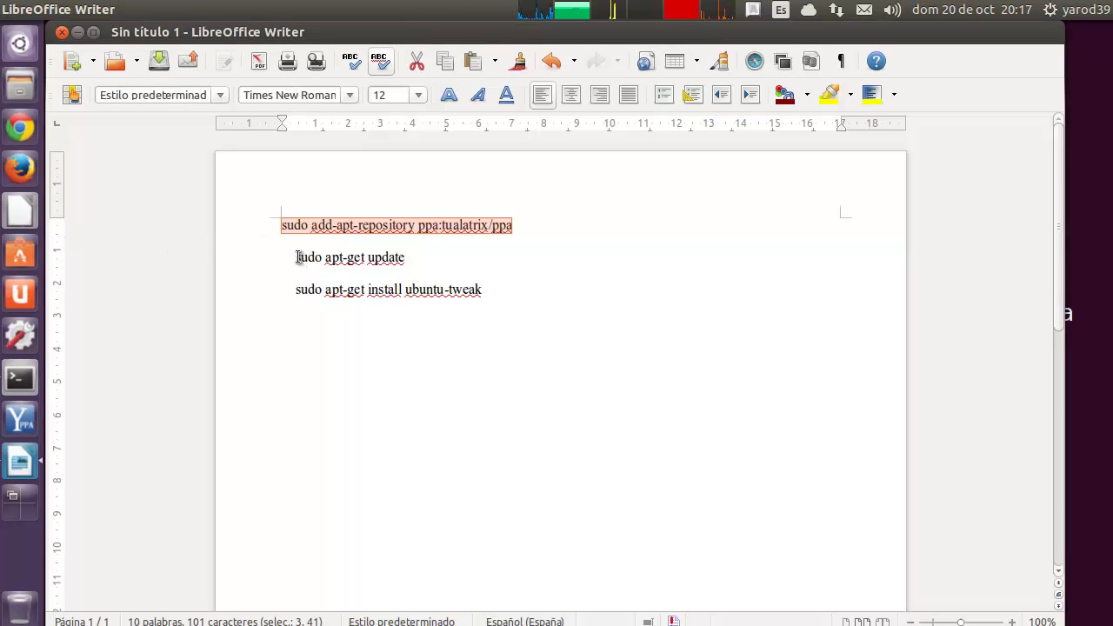
left_click_drag(296, 257, 412, 263)
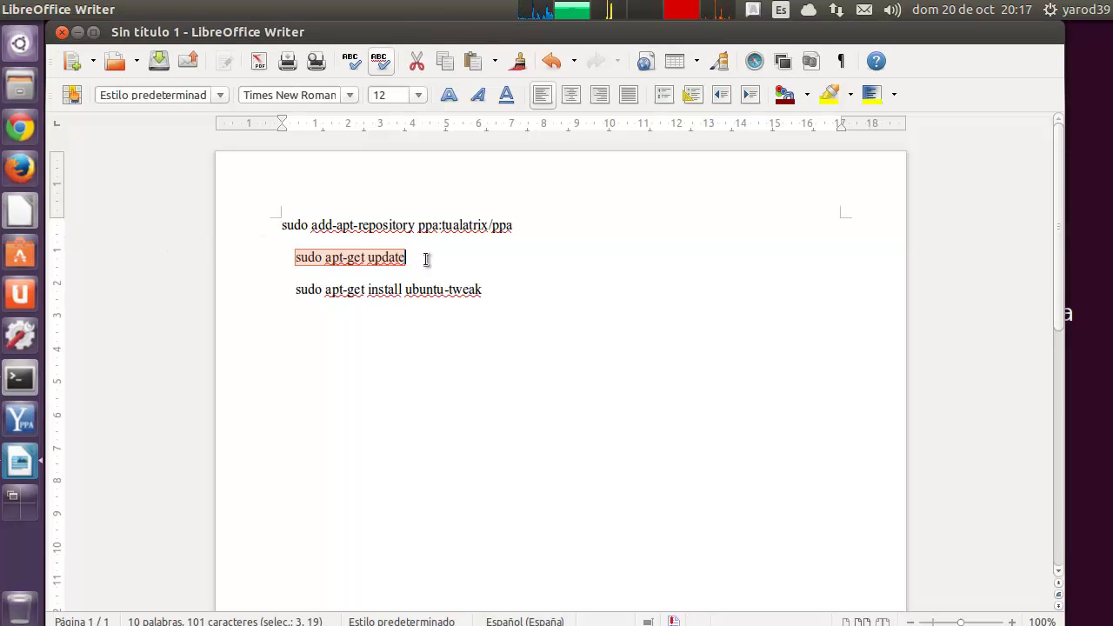
right_click(423, 259)
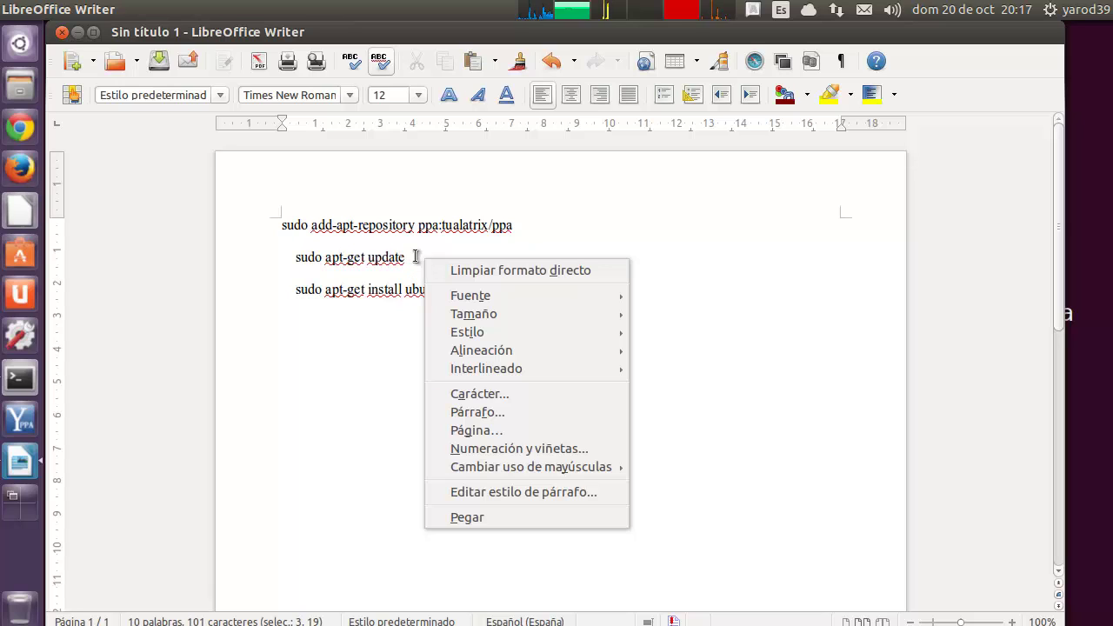
left_click(416, 257)
right_click(414, 255)
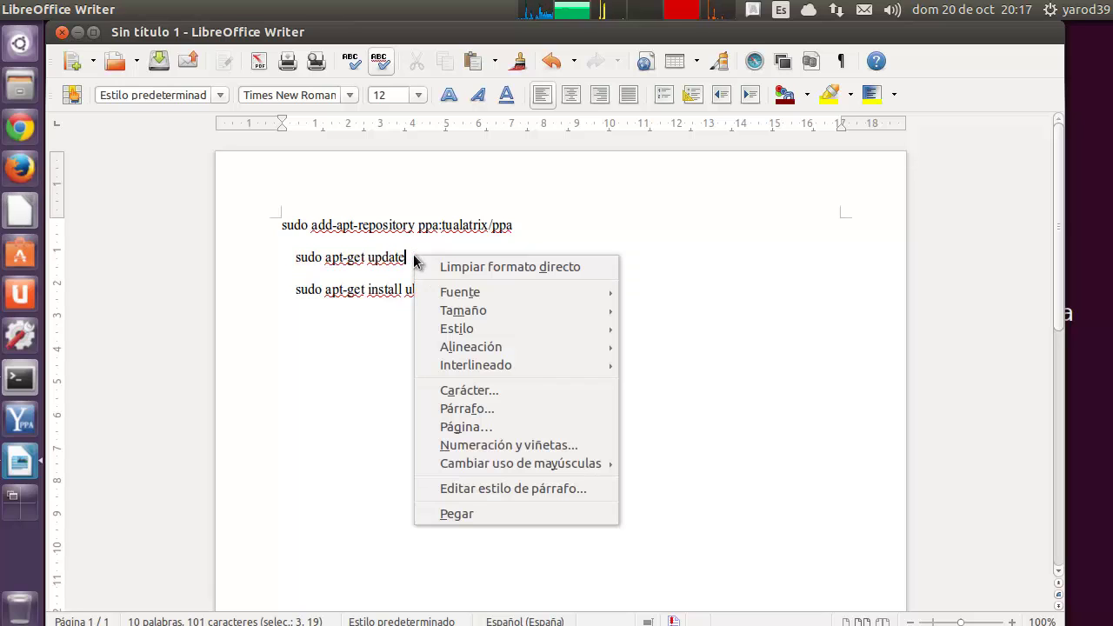
left_click(414, 256)
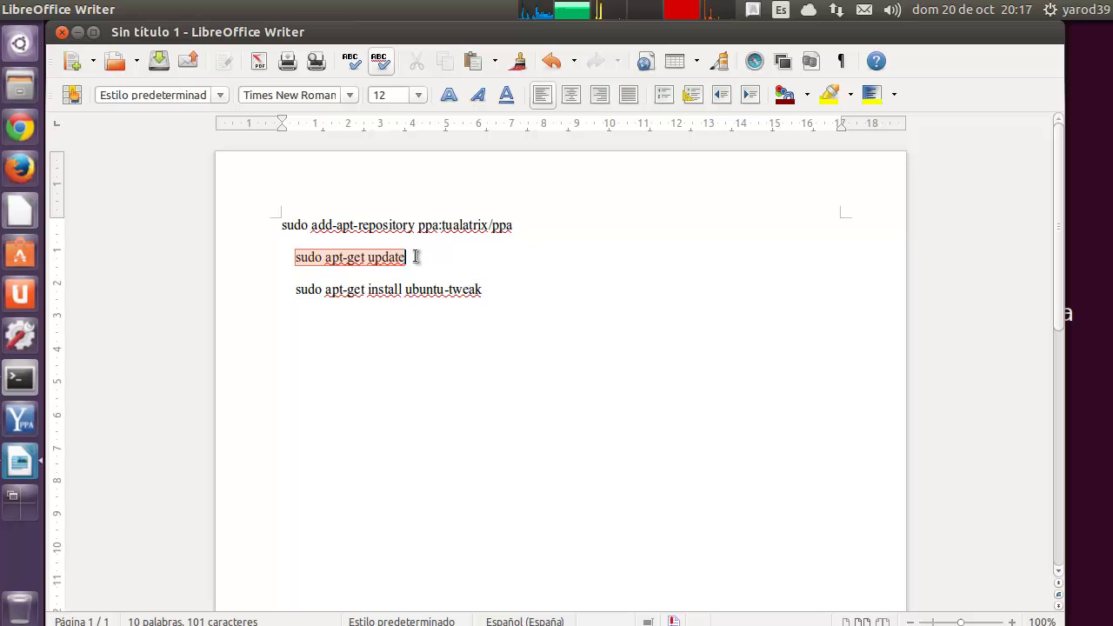
right_click(413, 256)
left_click(387, 257)
triple_click(385, 257)
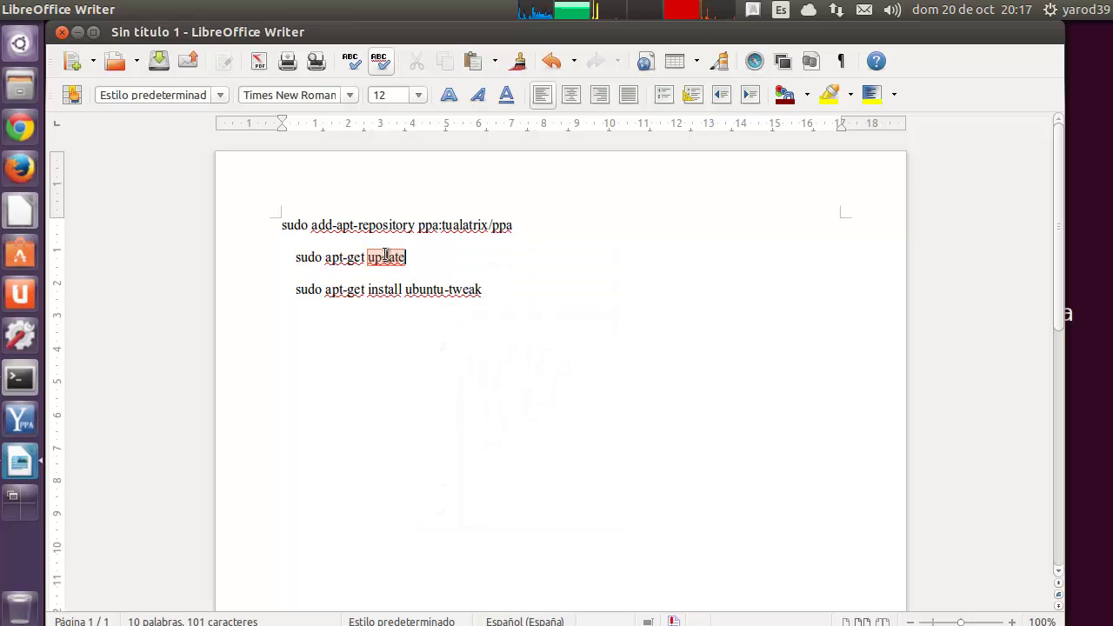
right_click(385, 255)
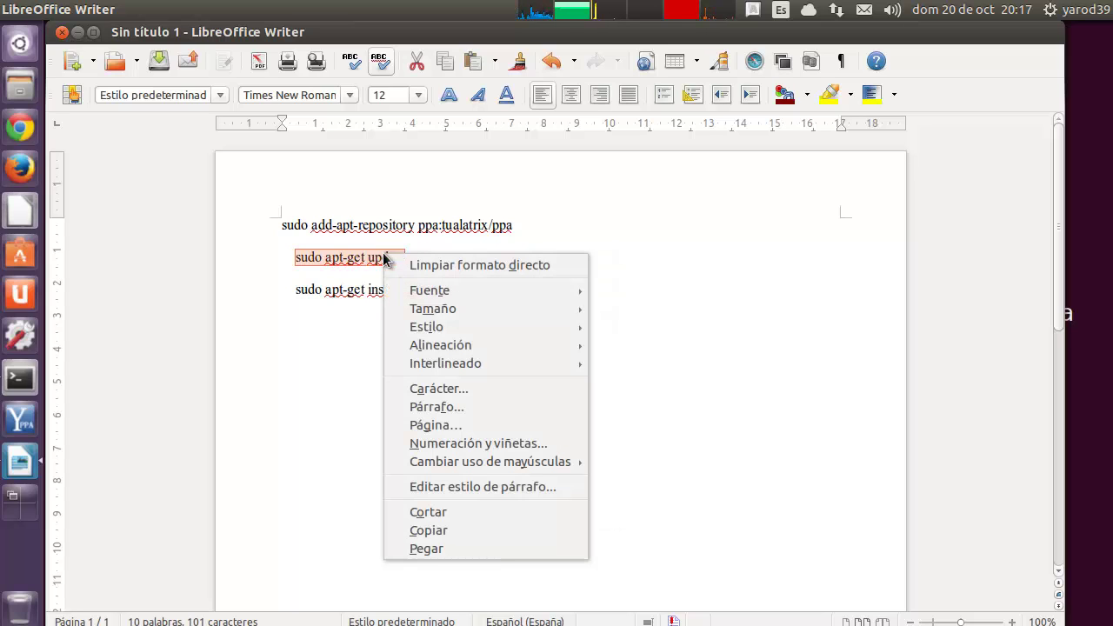
left_click(428, 530)
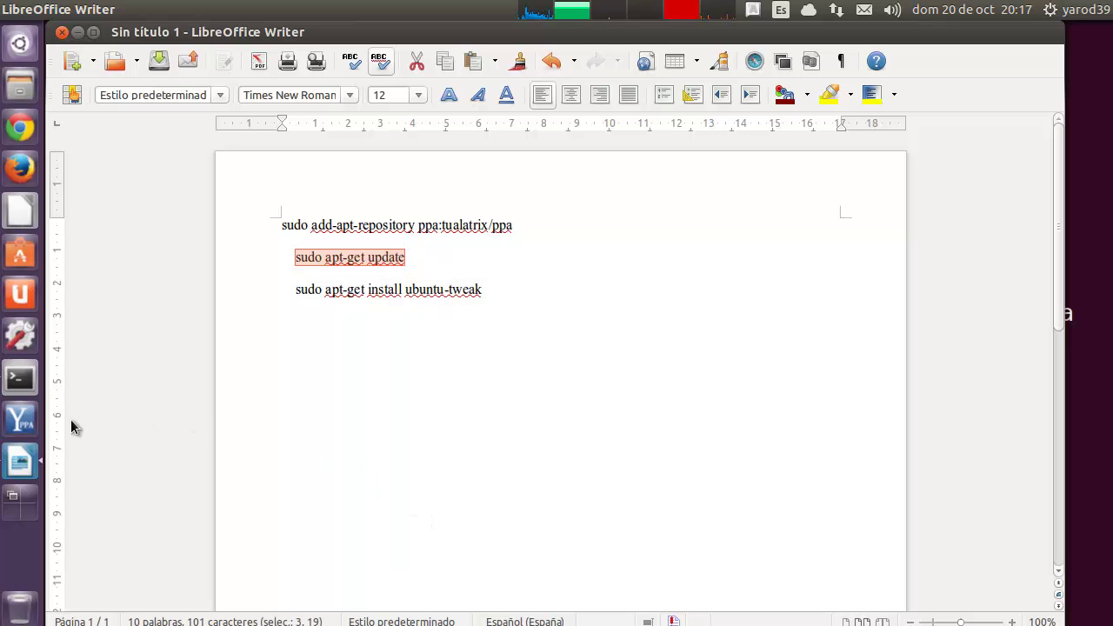
Step: Switch to the Terminal and run the copied command sudo apt-get update to refresh the package lists
left_click(20, 379)
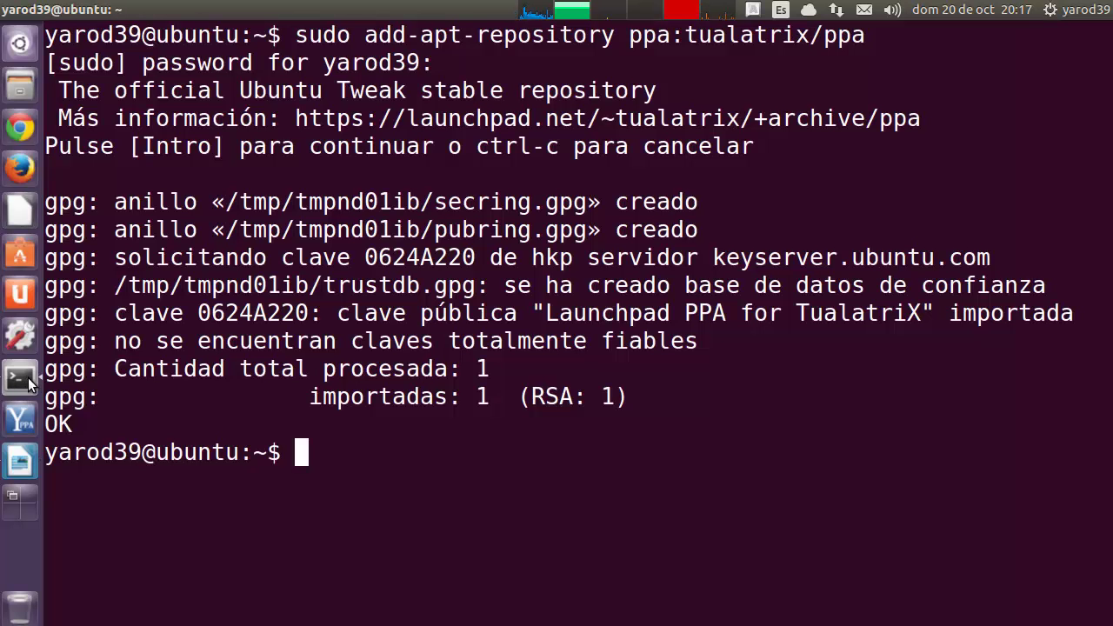
right_click(338, 459)
left_click(378, 372)
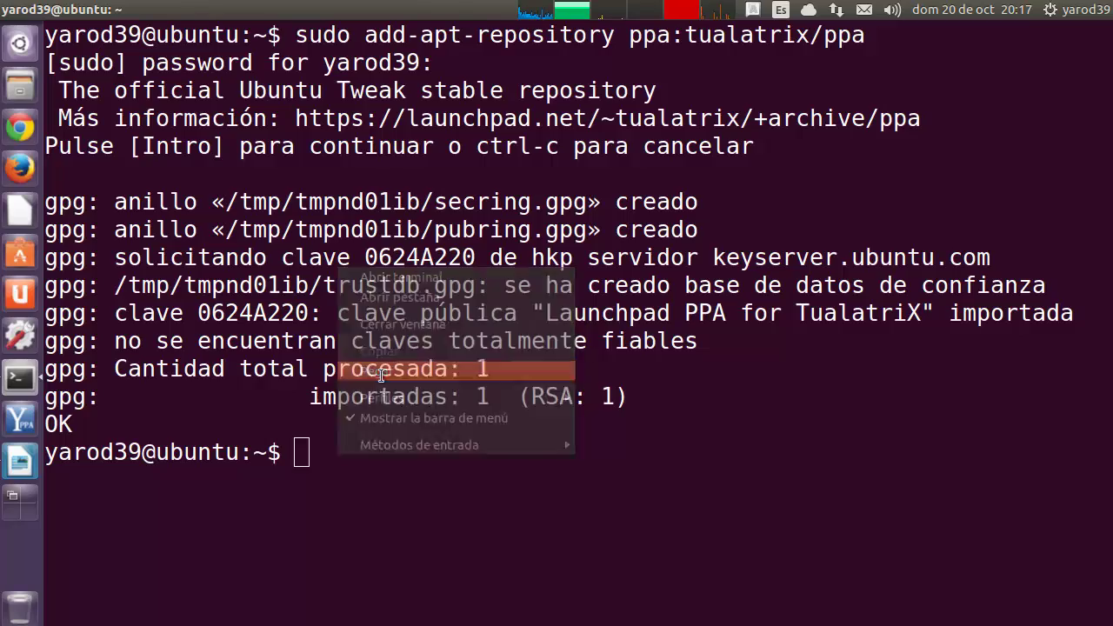
key("Return")
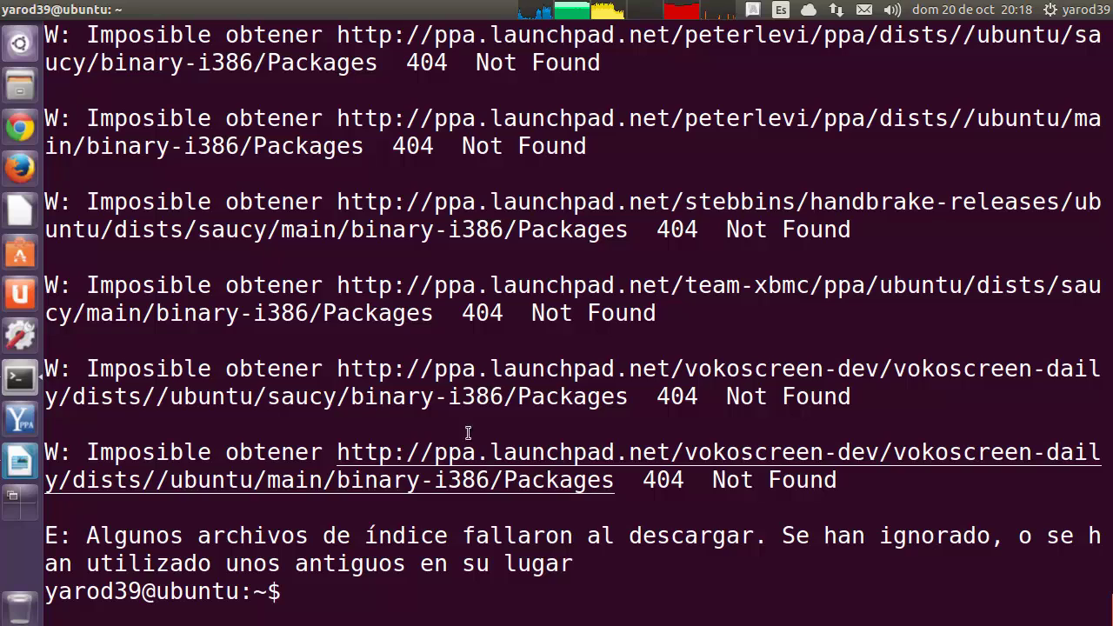
Step: Return to the Writer document and copy the command line "sudo apt-get install ubuntu-tweak"
left_click(21, 211)
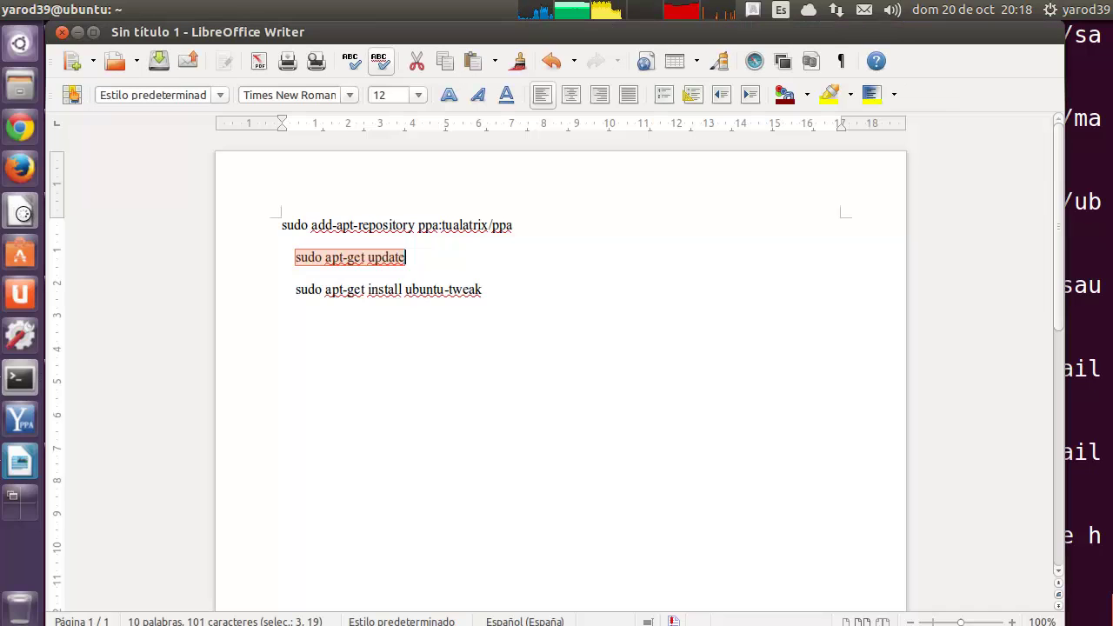
left_click(308, 289)
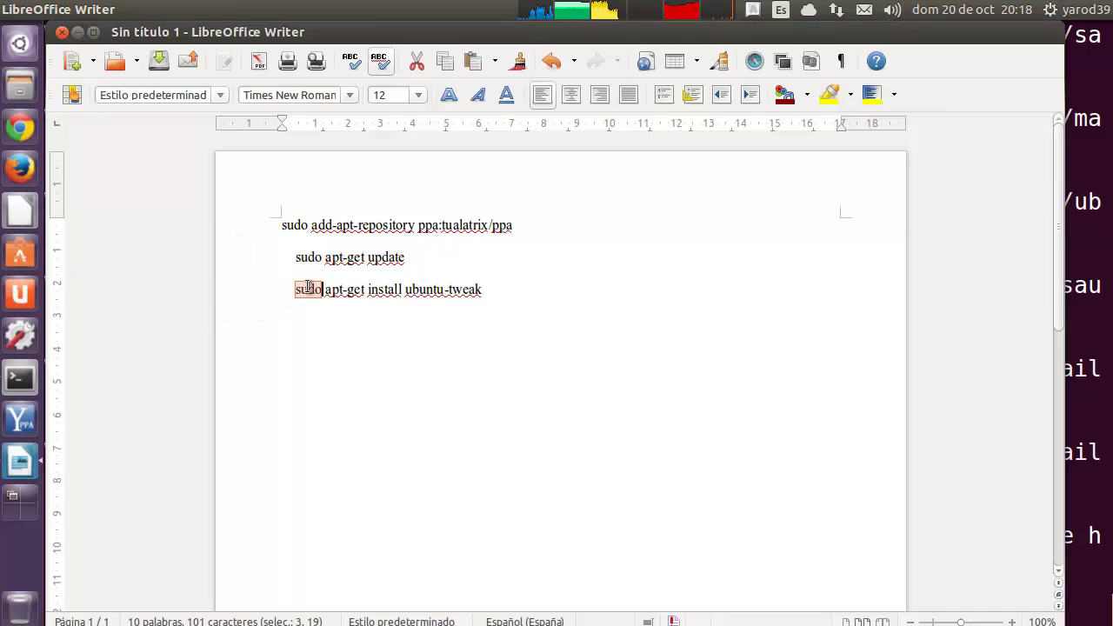
triple_click(308, 289)
right_click(307, 289)
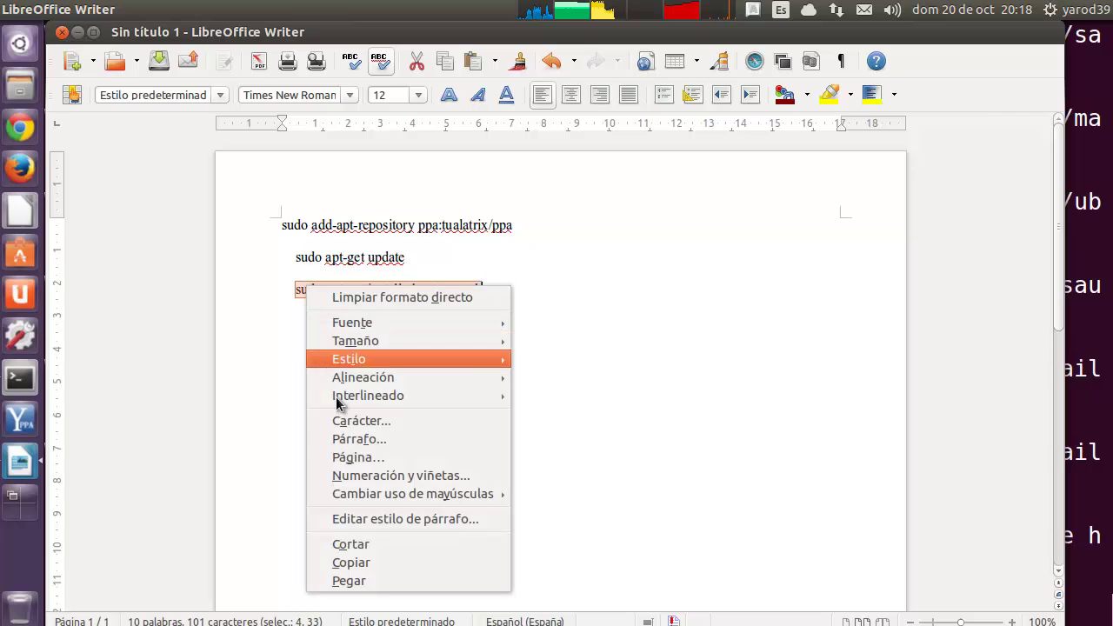
left_click(364, 562)
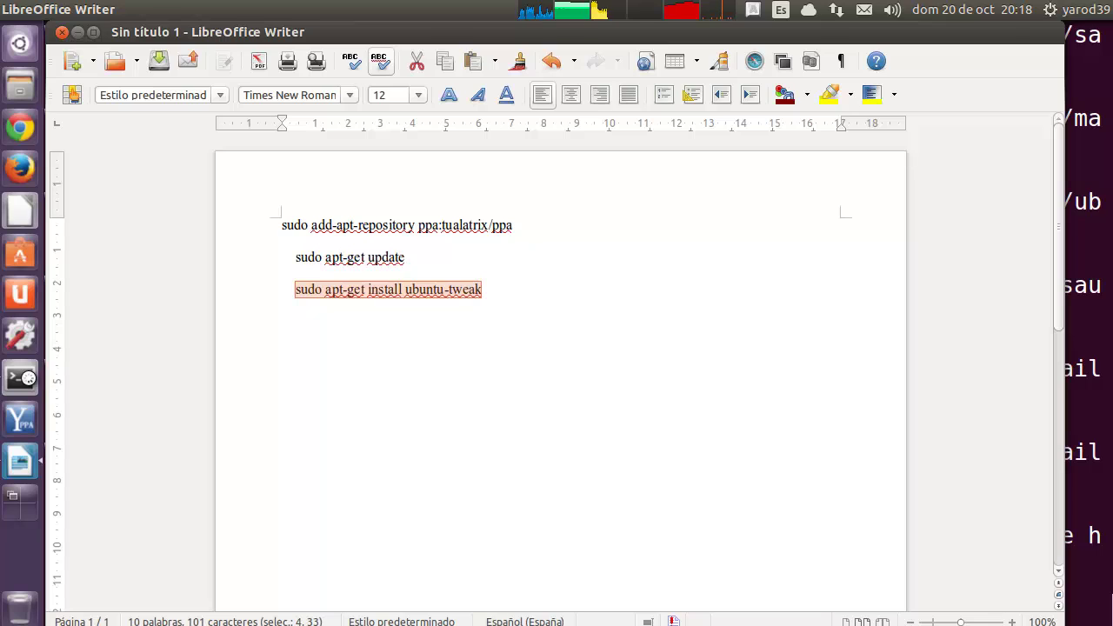
Step: Switch to the Terminal, run sudo apt-get install ubuntu-tweak and accept the installation with S
left_click(20, 378)
right_click(319, 593)
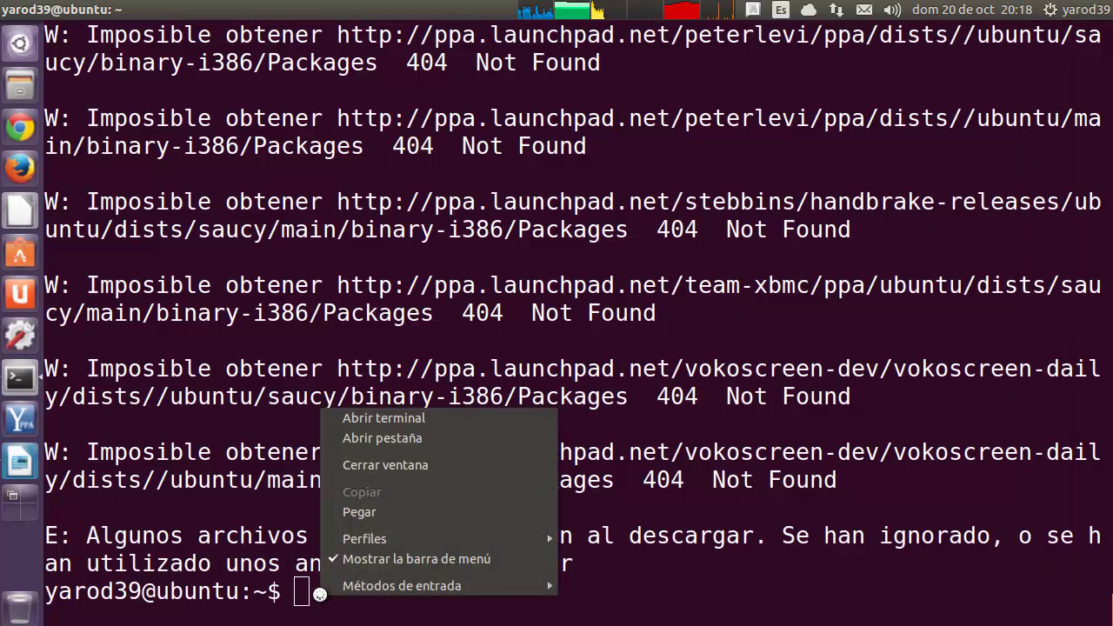
left_click(353, 512)
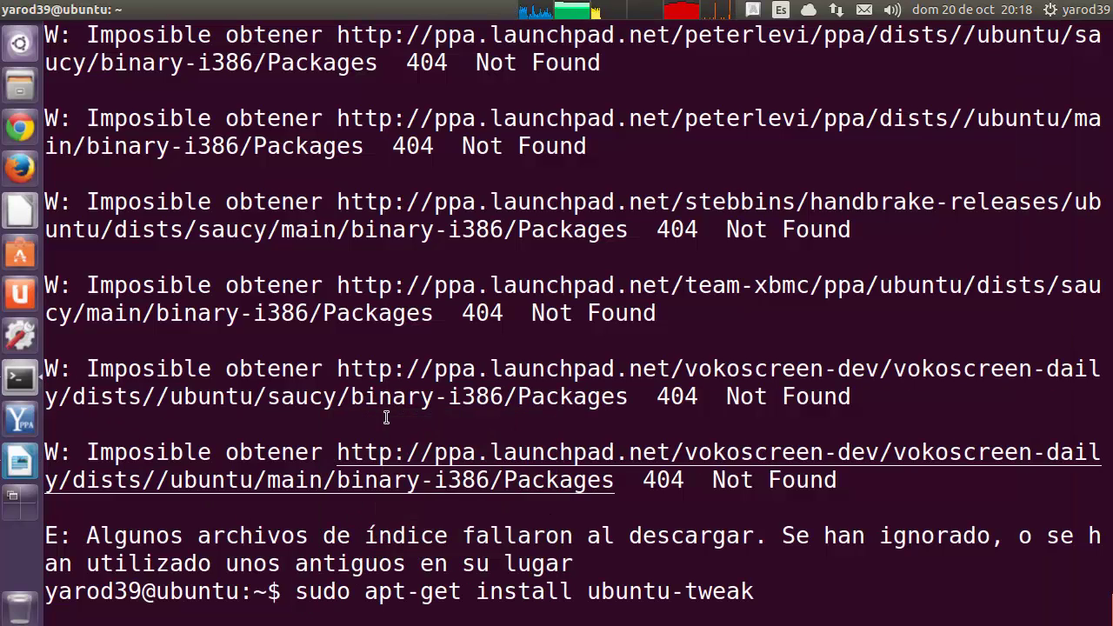
key("Return")
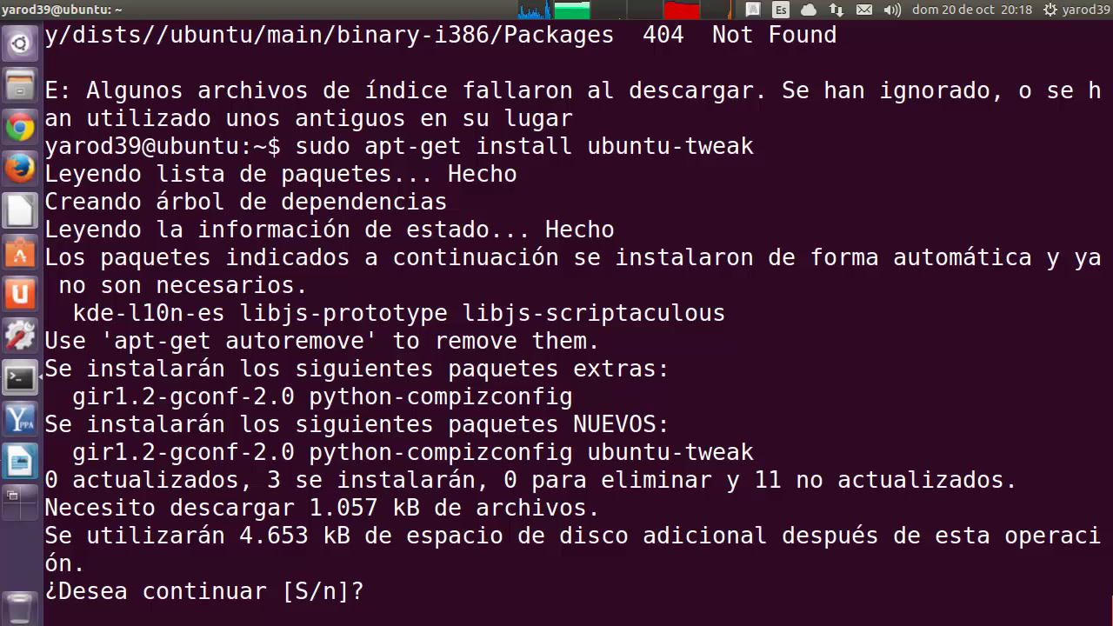
type("S")
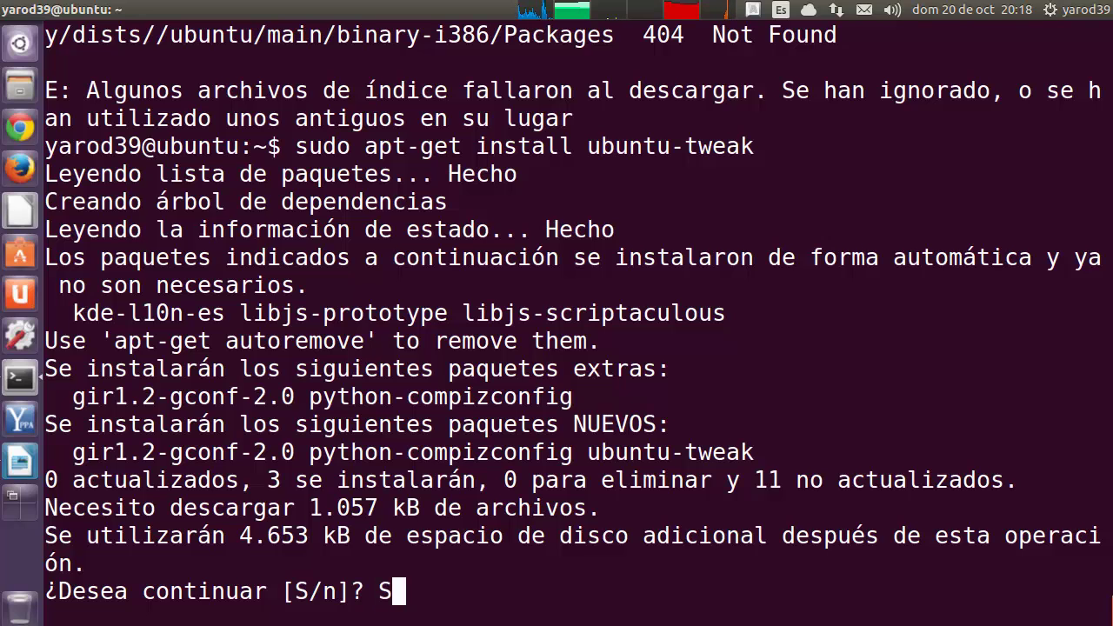
key("Return")
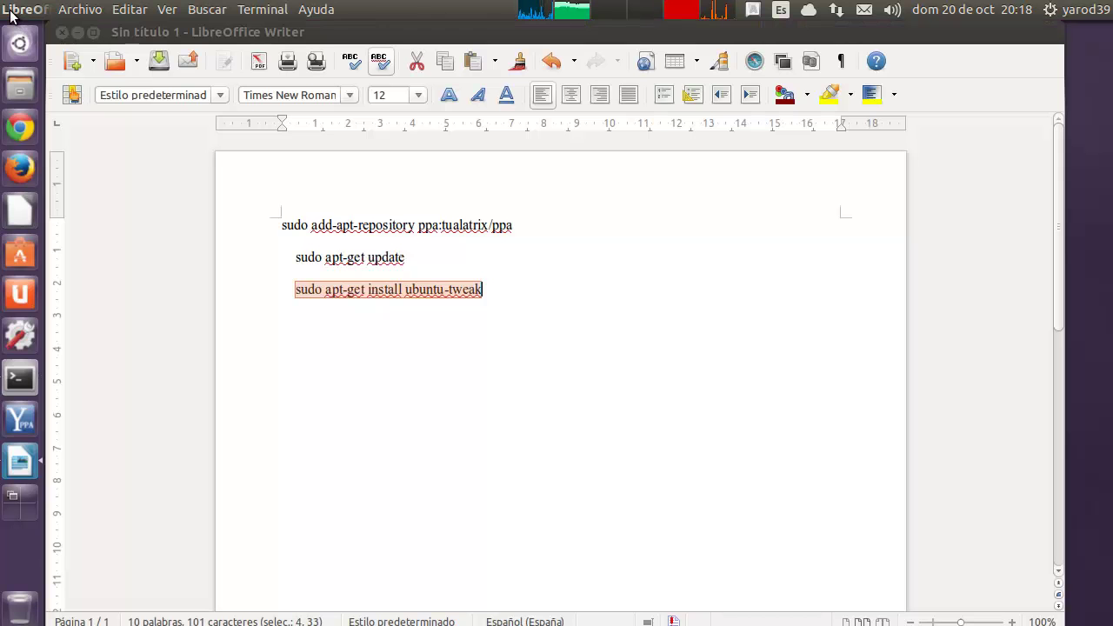
Step: Return to the Writer document and close it without saving the changes
key("alt+Tab")
left_click(60, 33)
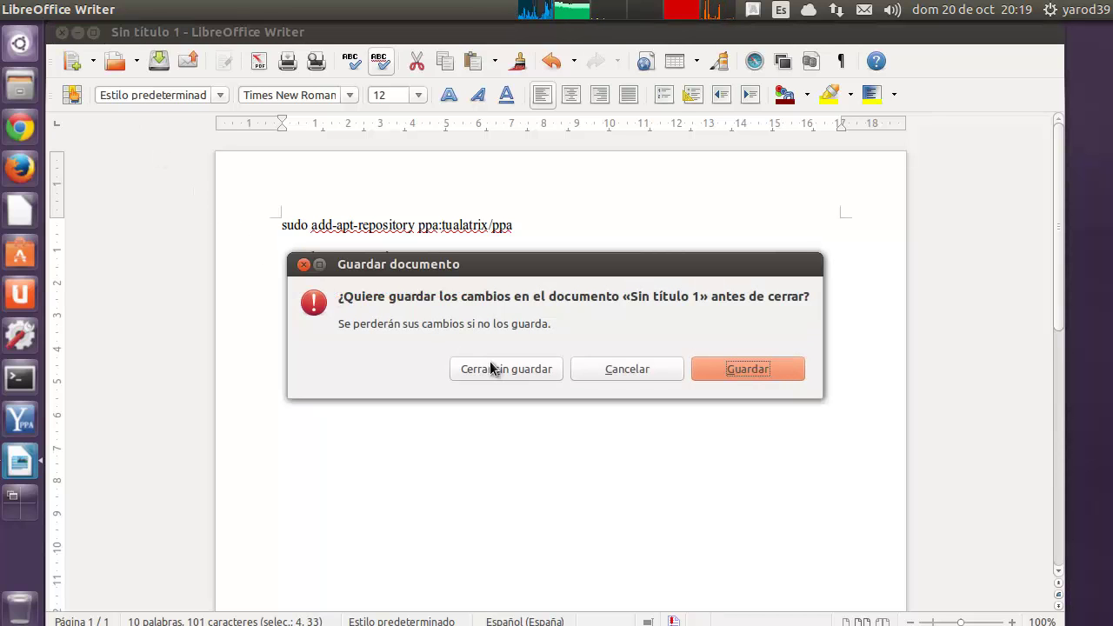
left_click(499, 369)
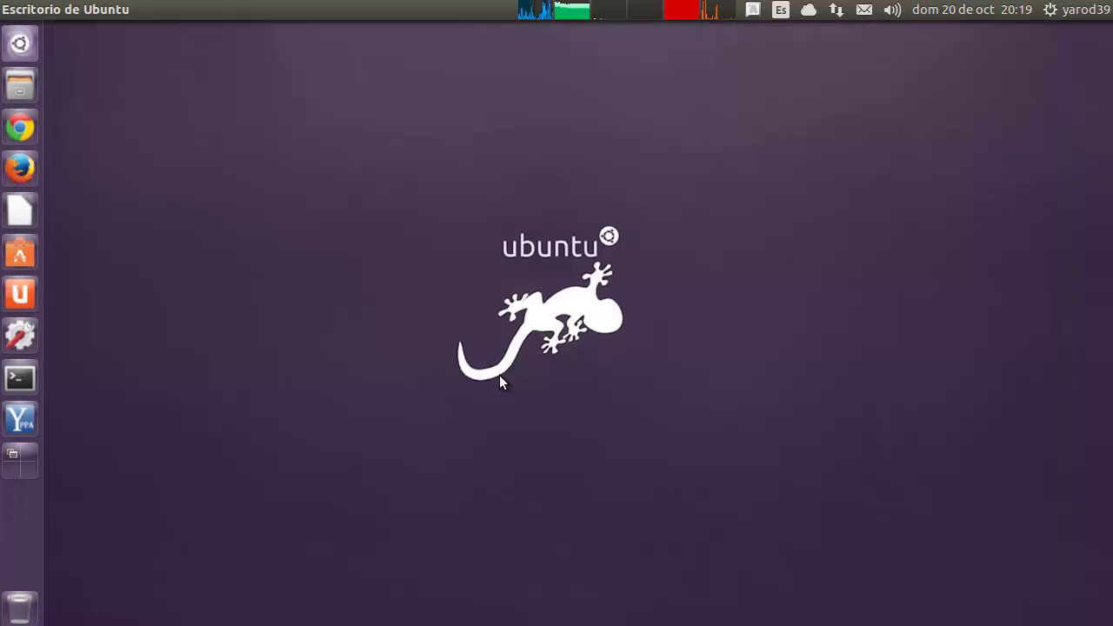
Step: Open Ubuntu Tweak from the system settings and maximize its window
left_click(21, 337)
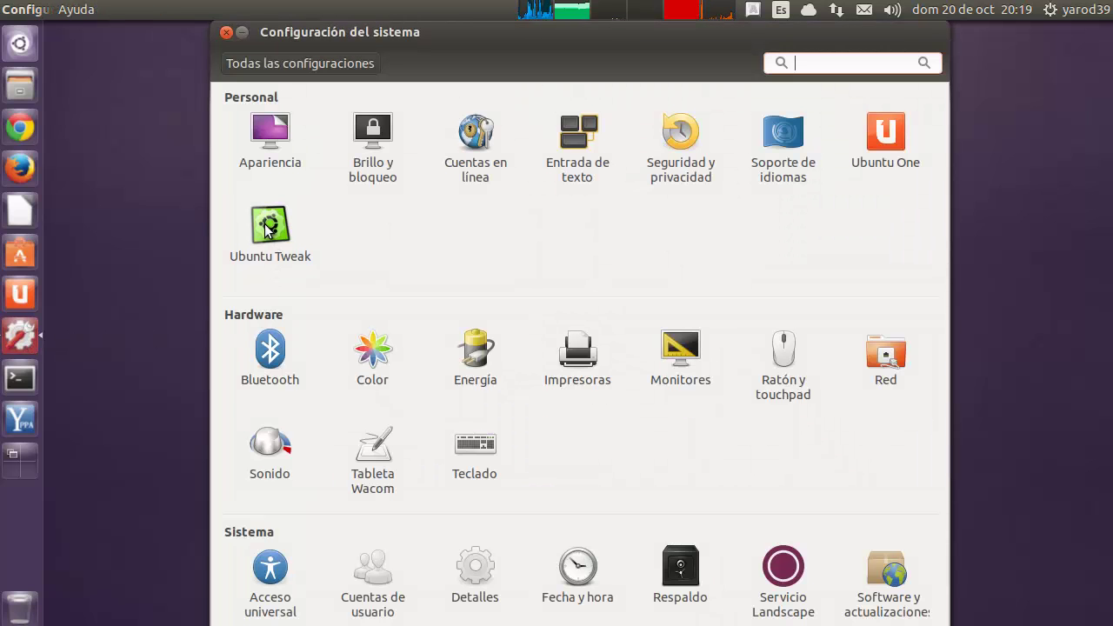
left_click(266, 228)
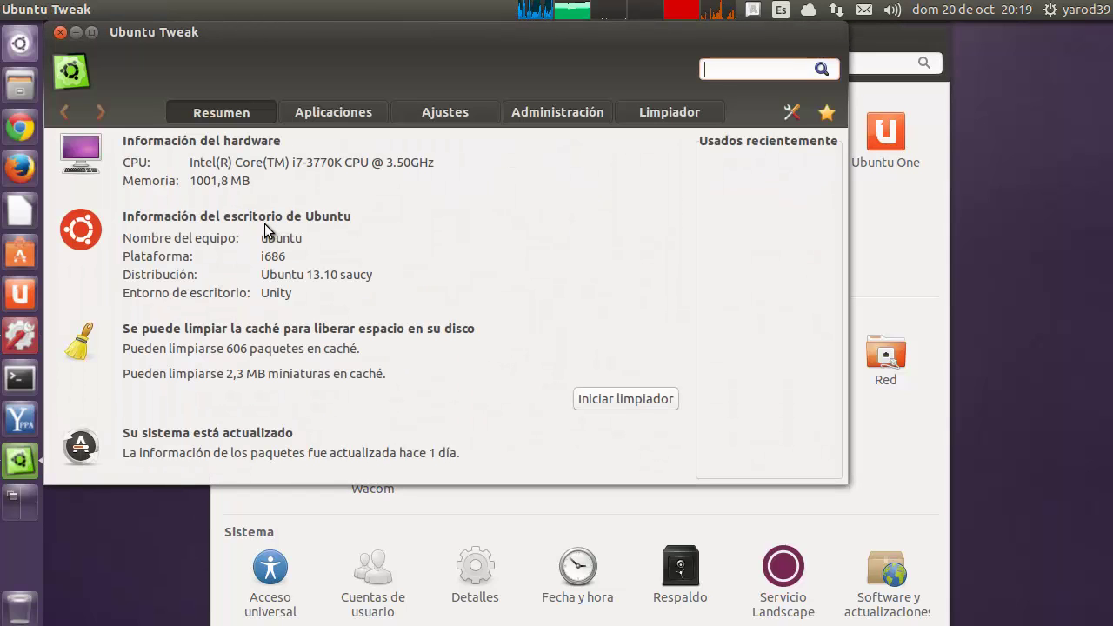
left_click(92, 32)
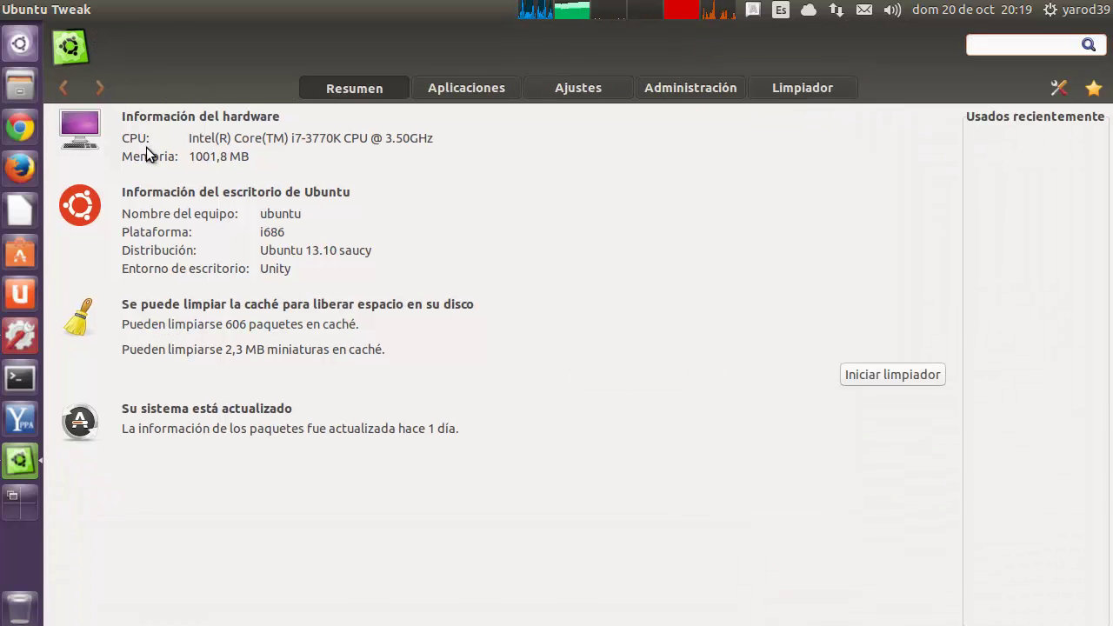
Step: Try to install Google Chrome Stable from the featured applications, dismiss the dialog and return to the application list
left_click(473, 89)
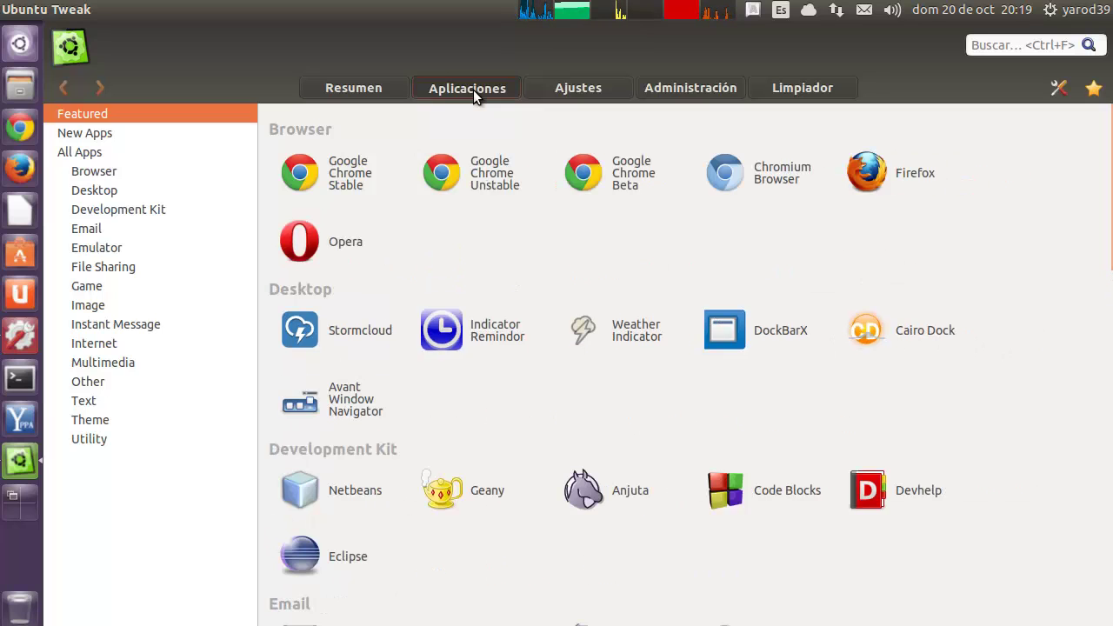
left_click(352, 169)
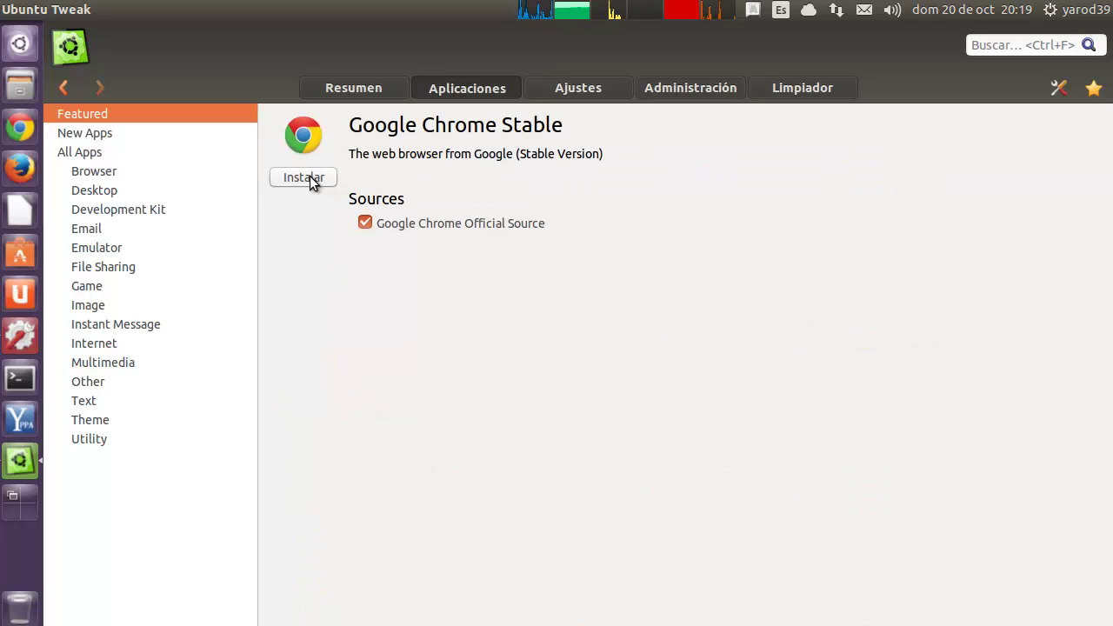
left_click(307, 175)
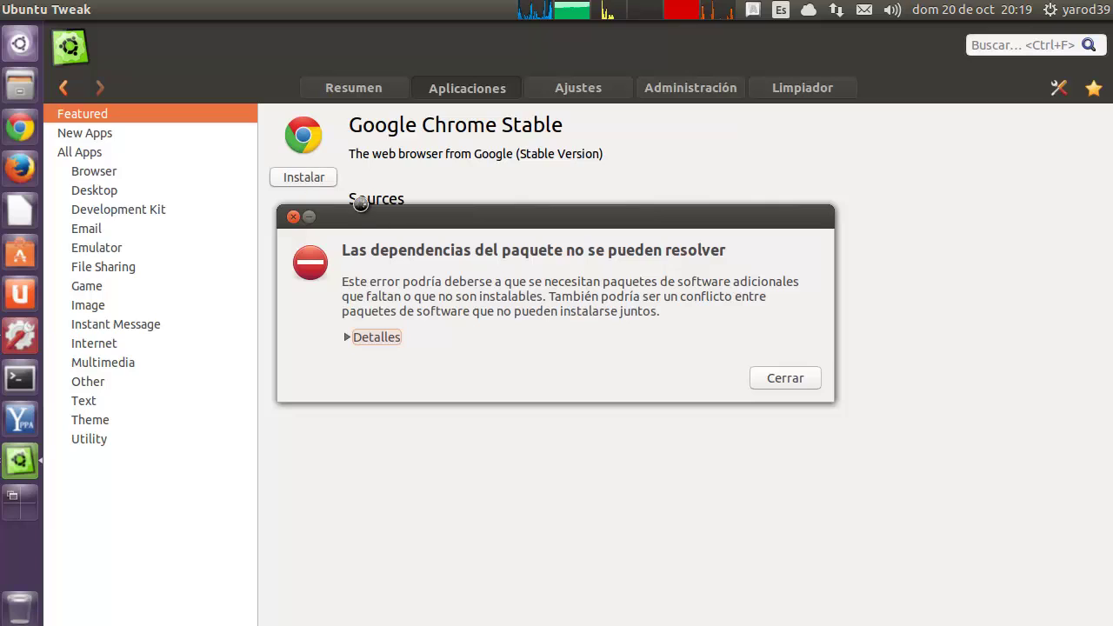
left_click(786, 382)
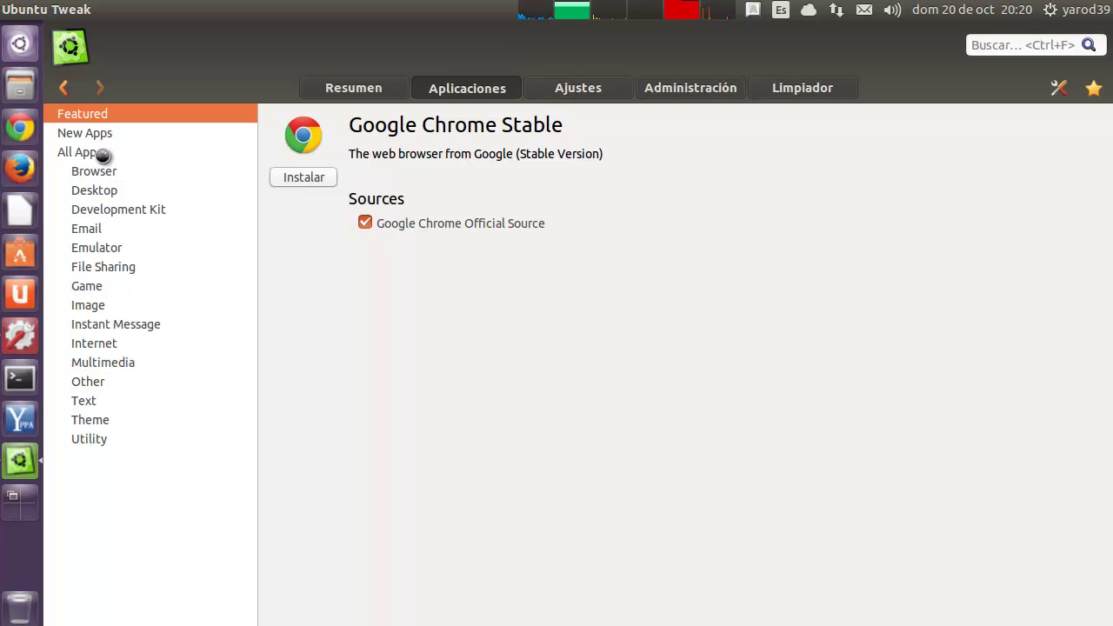
left_click(63, 88)
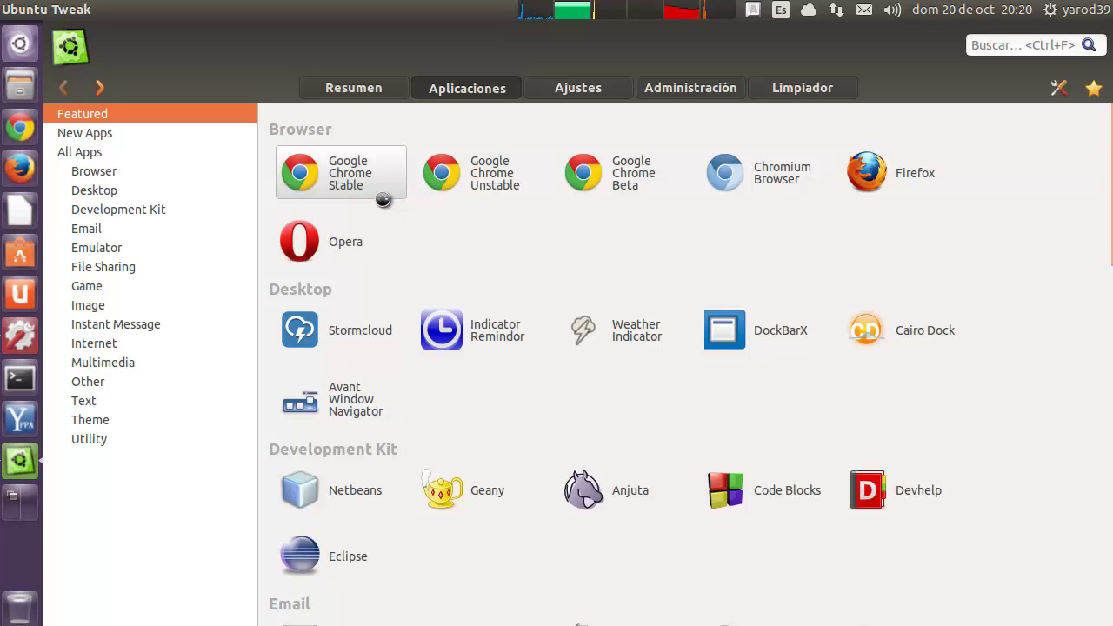
Step: Examine the Apariencia settings one by one: Misceláneo, Sonido, Tema and Tipografías
left_click(577, 88)
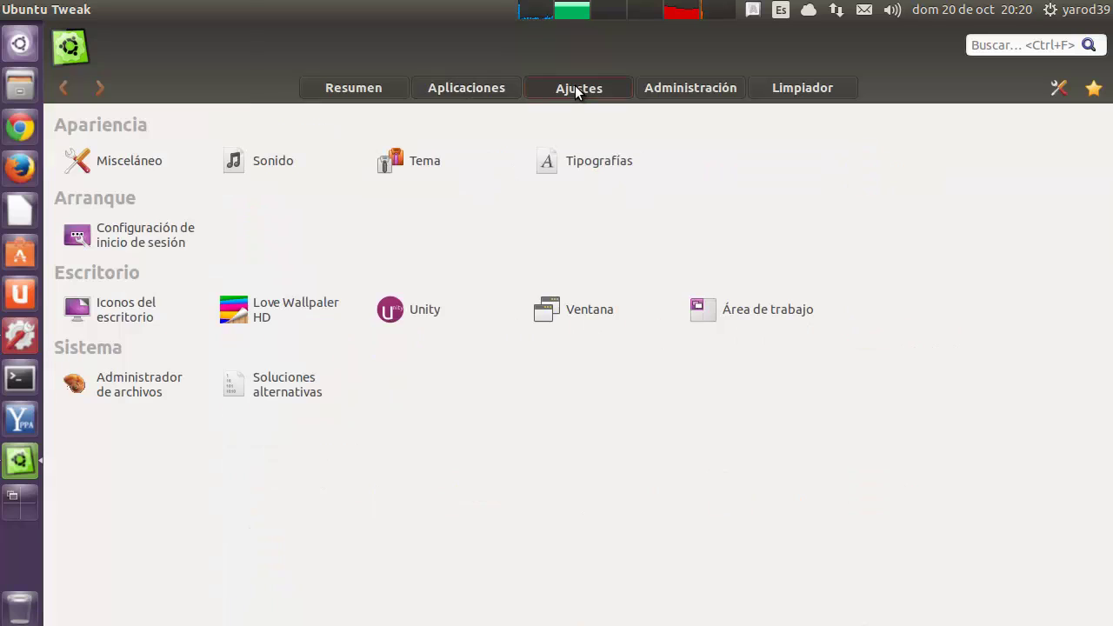
left_click(135, 161)
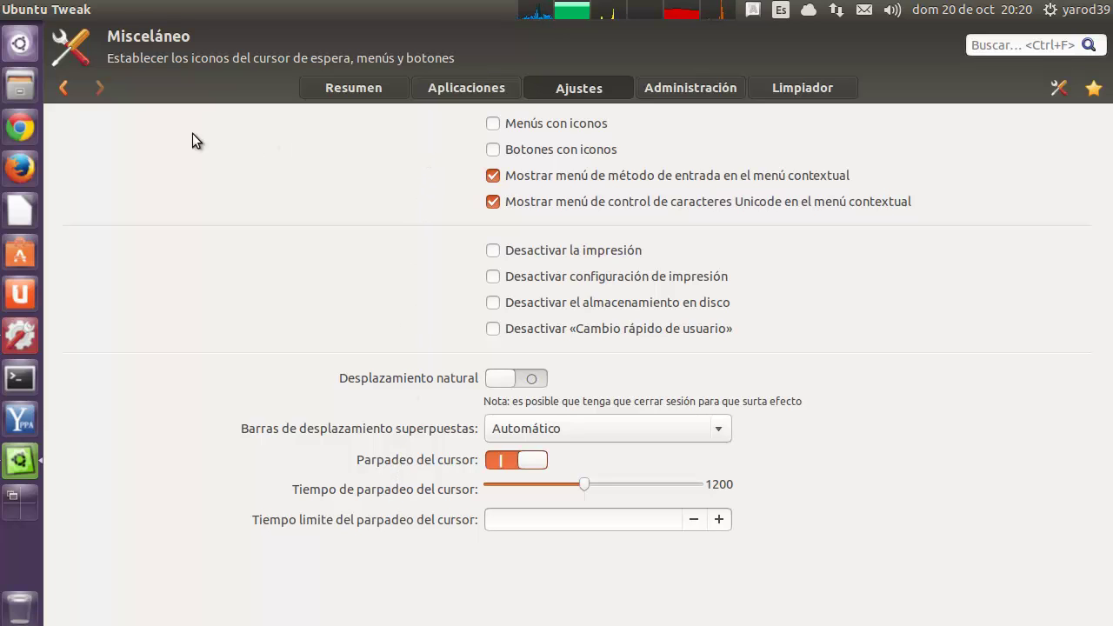
left_click(65, 87)
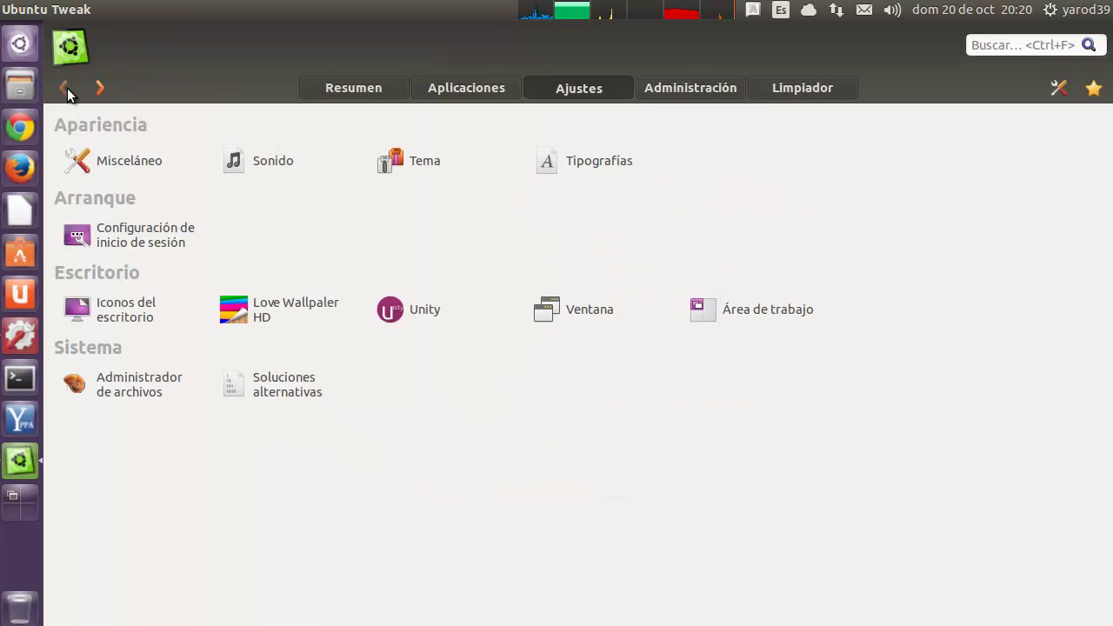
left_click(254, 159)
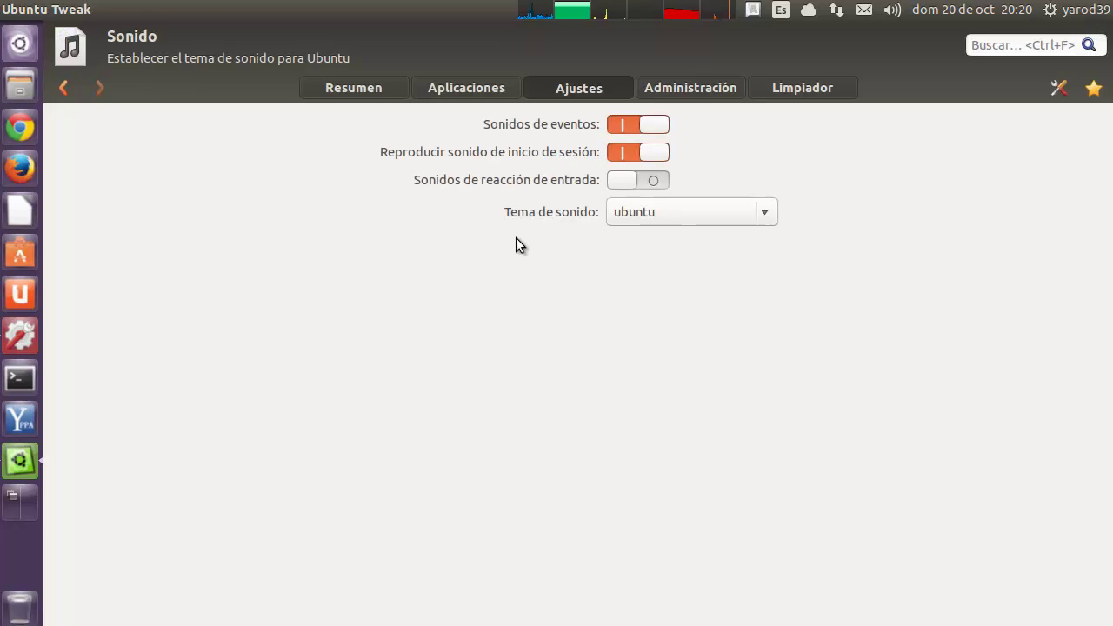
left_click(67, 88)
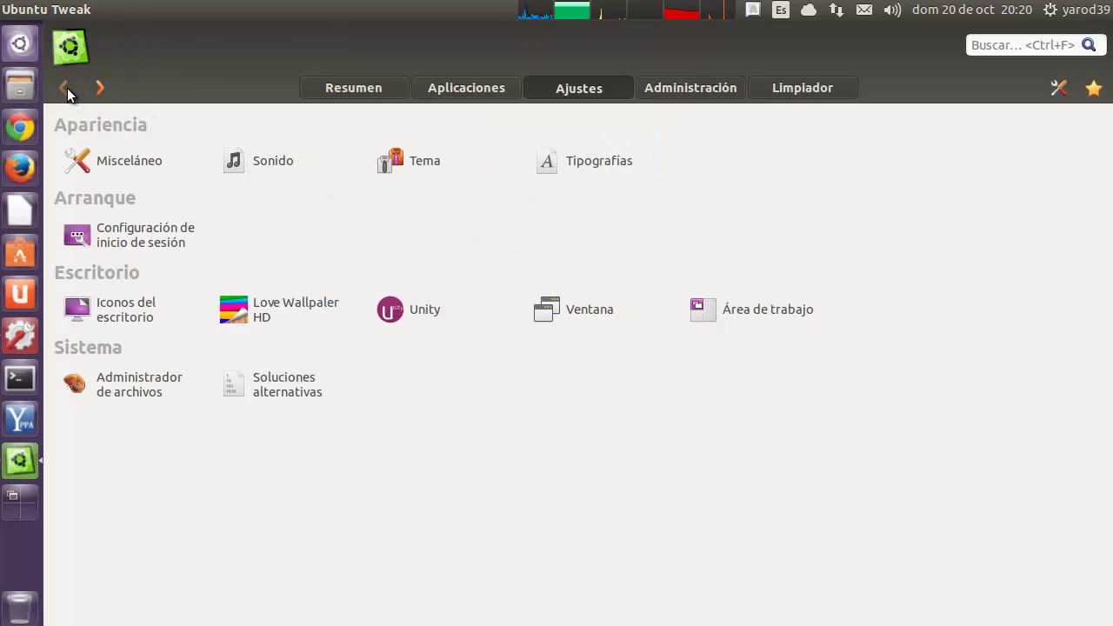
left_click(407, 160)
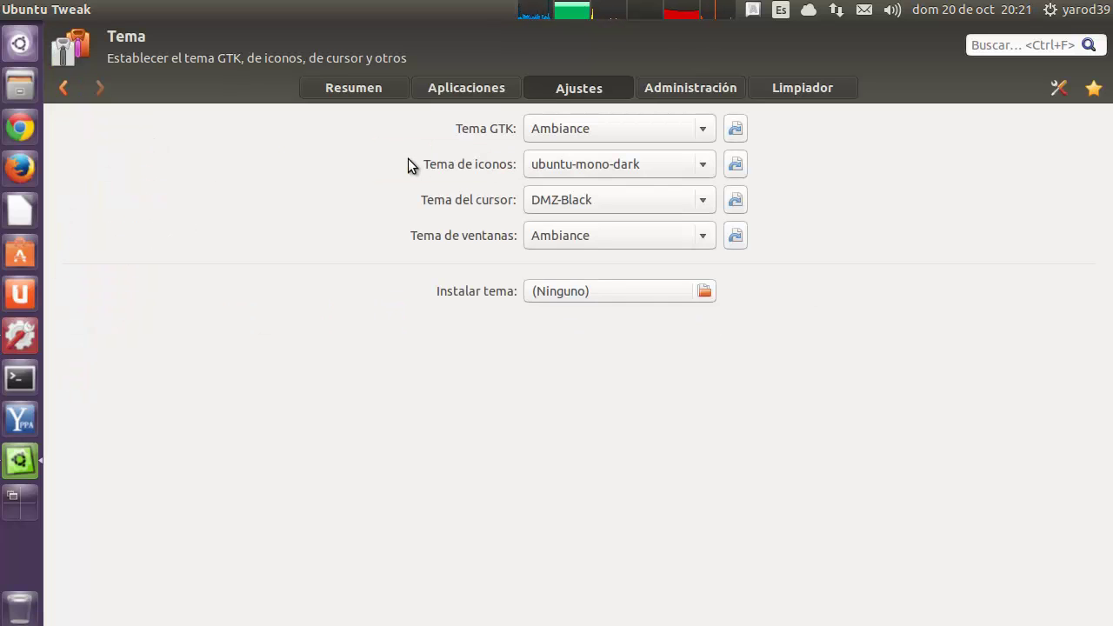
left_click(65, 88)
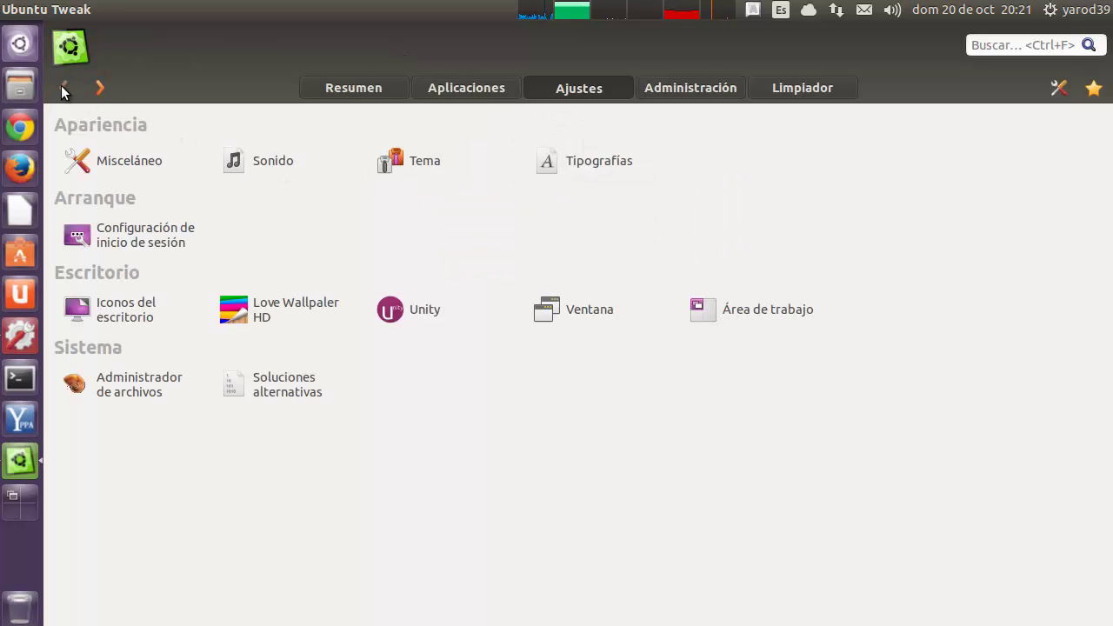
left_click(591, 162)
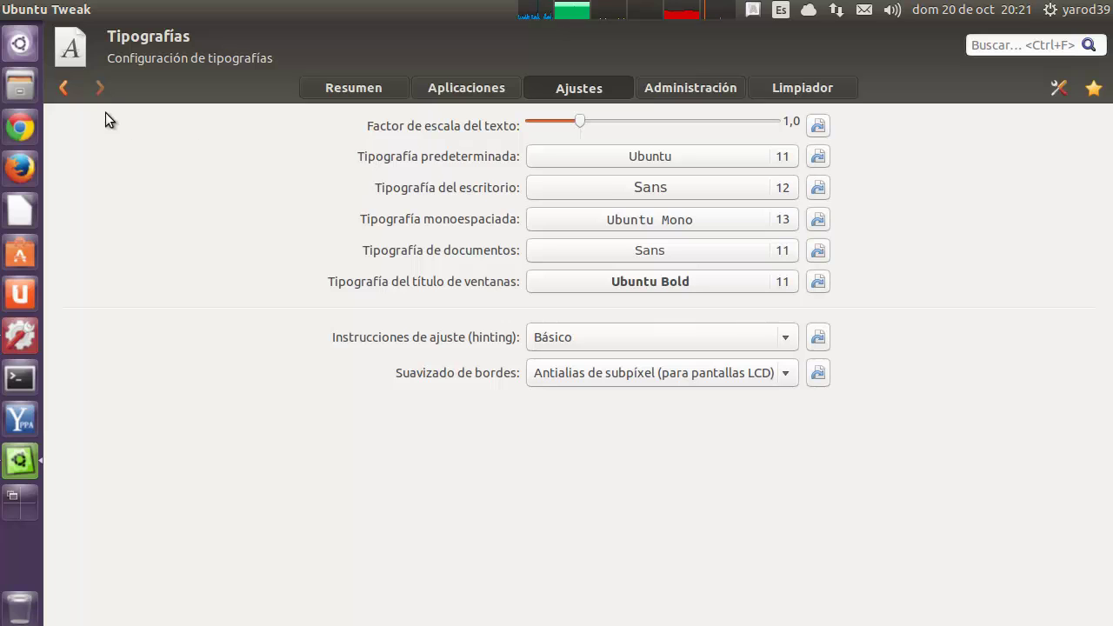
left_click(66, 87)
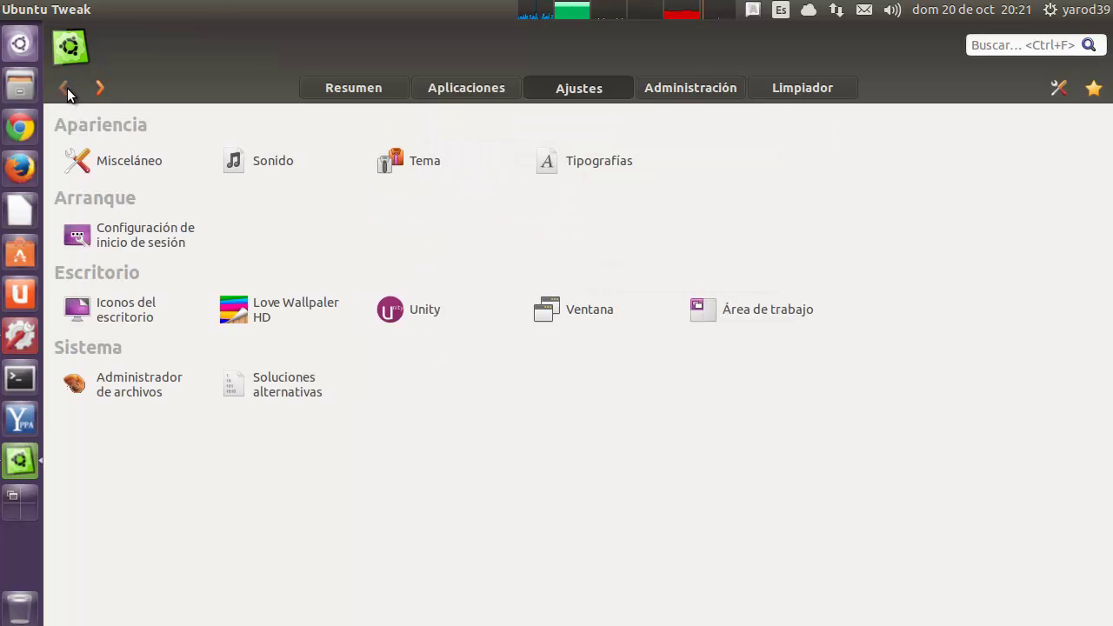
Step: Review the settings pages Configuración de inicio de sesión, Iconos del escritorio and Love Wallpaler HD
left_click(160, 234)
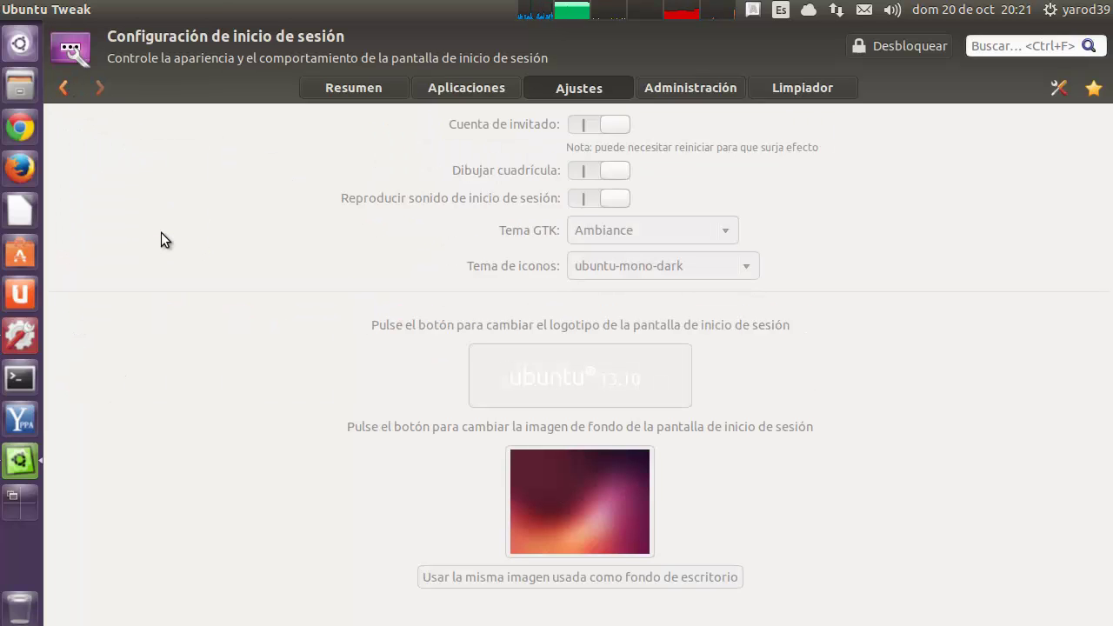
left_click(64, 88)
left_click(126, 304)
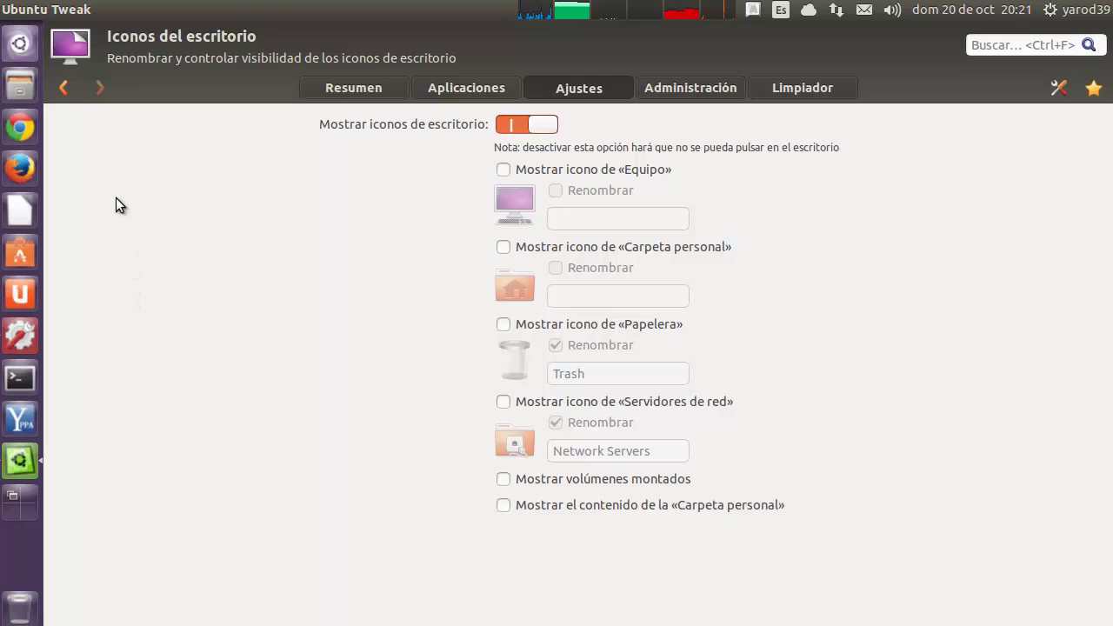
left_click(65, 89)
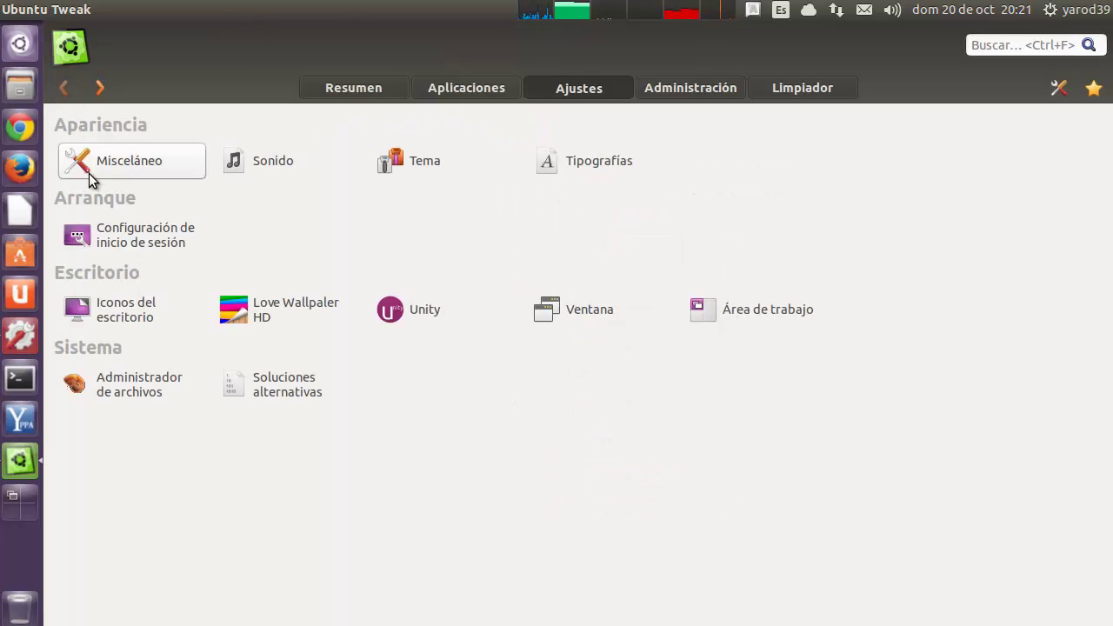
left_click(269, 307)
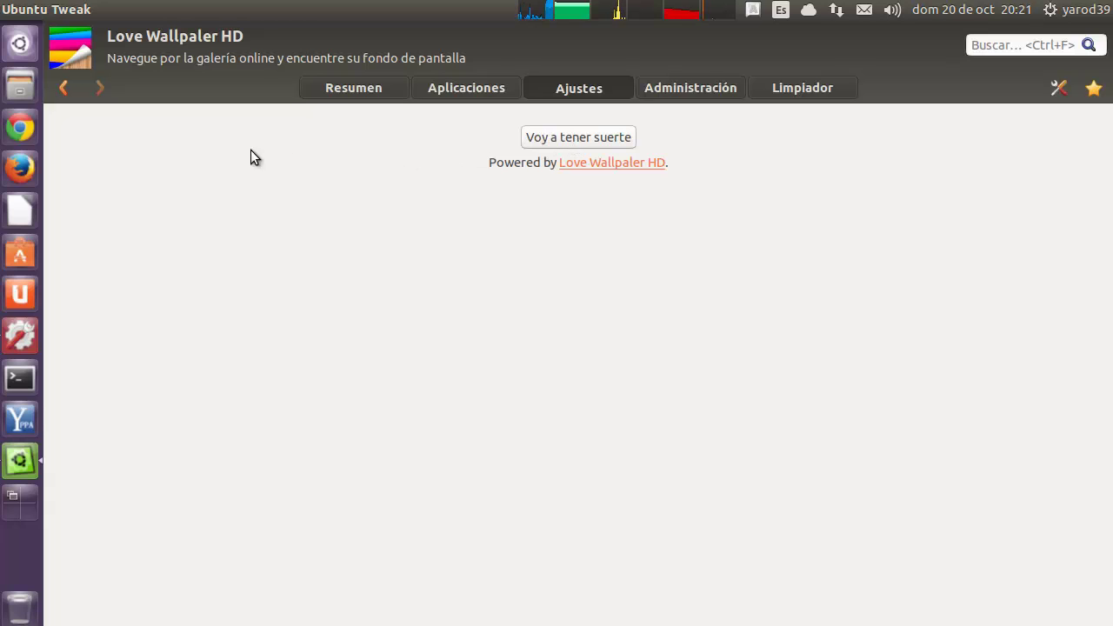
left_click(65, 88)
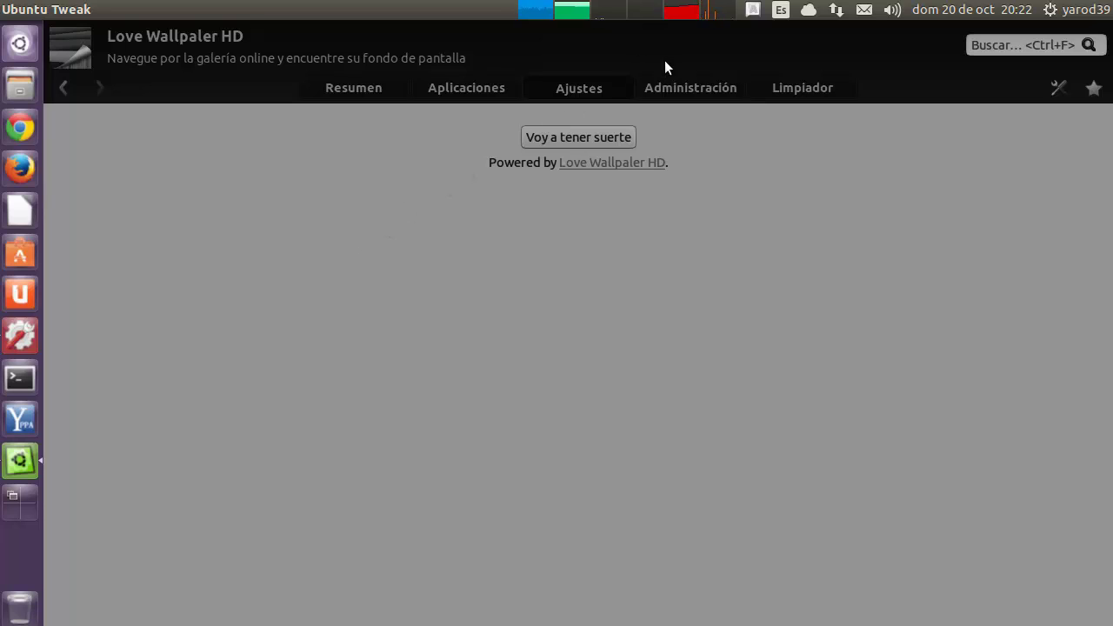
Step: Force Ubuntu Tweak to quit and reopen it from the system settings
mouse_move(8, 11)
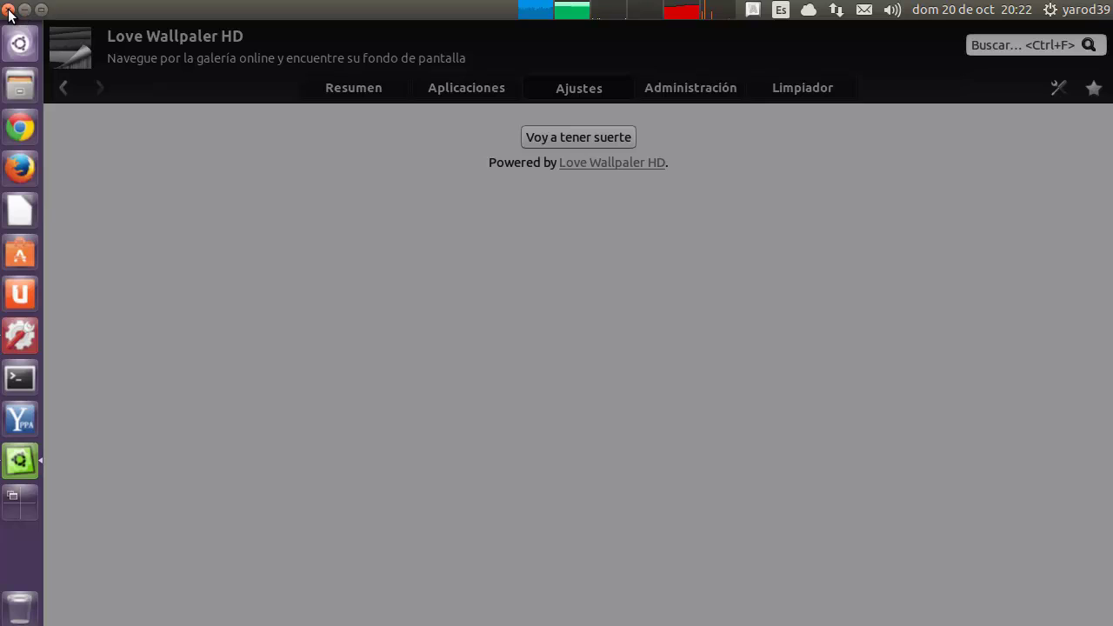
left_click(8, 11)
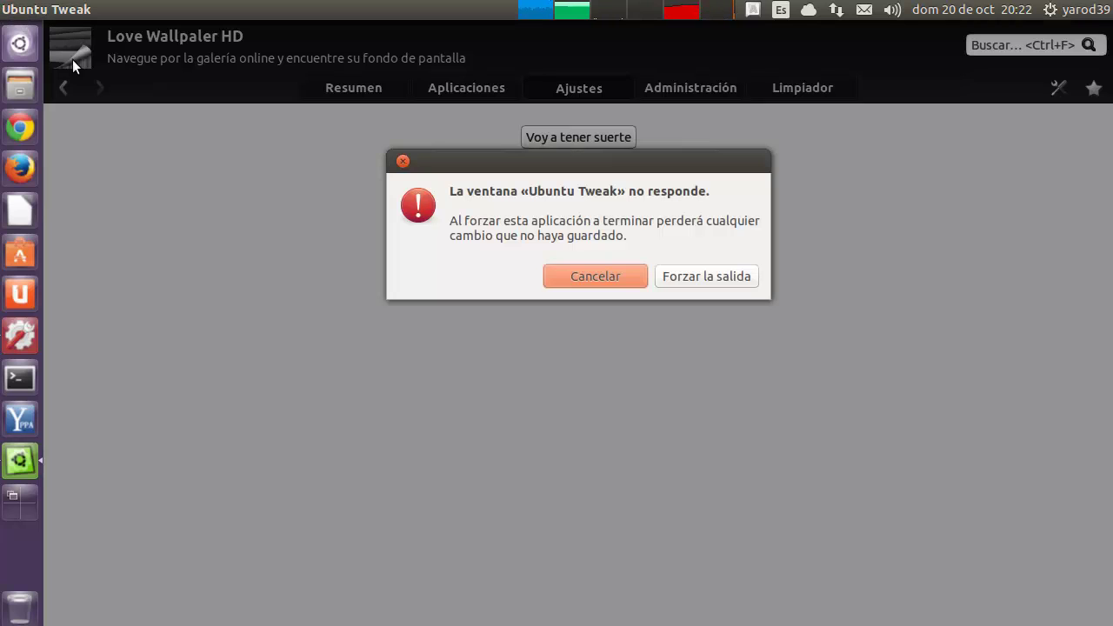
left_click(706, 276)
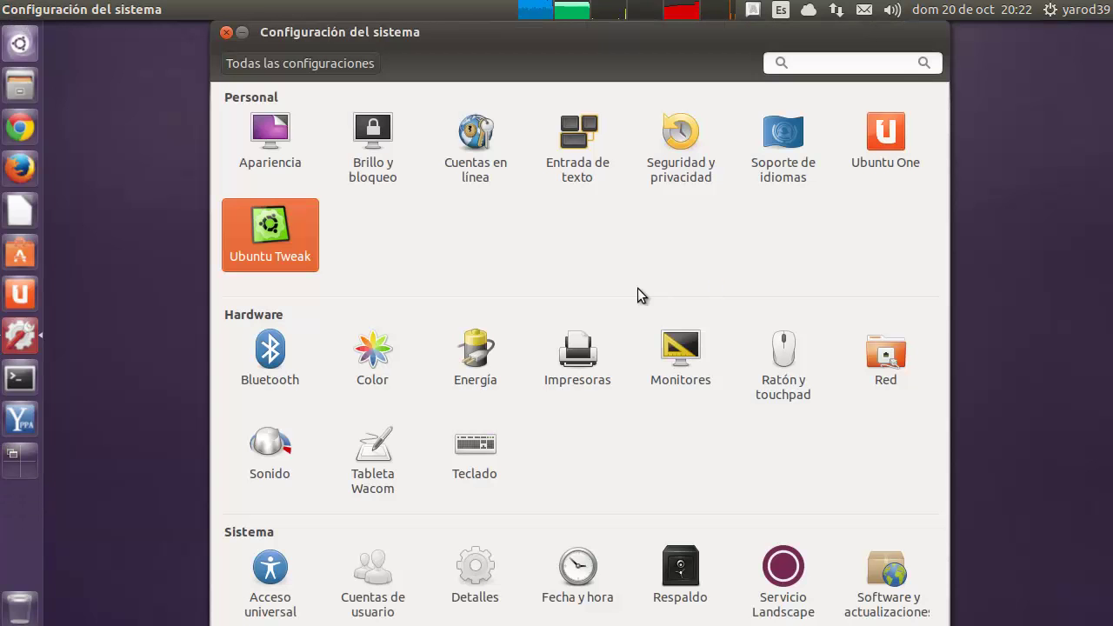
left_click(269, 228)
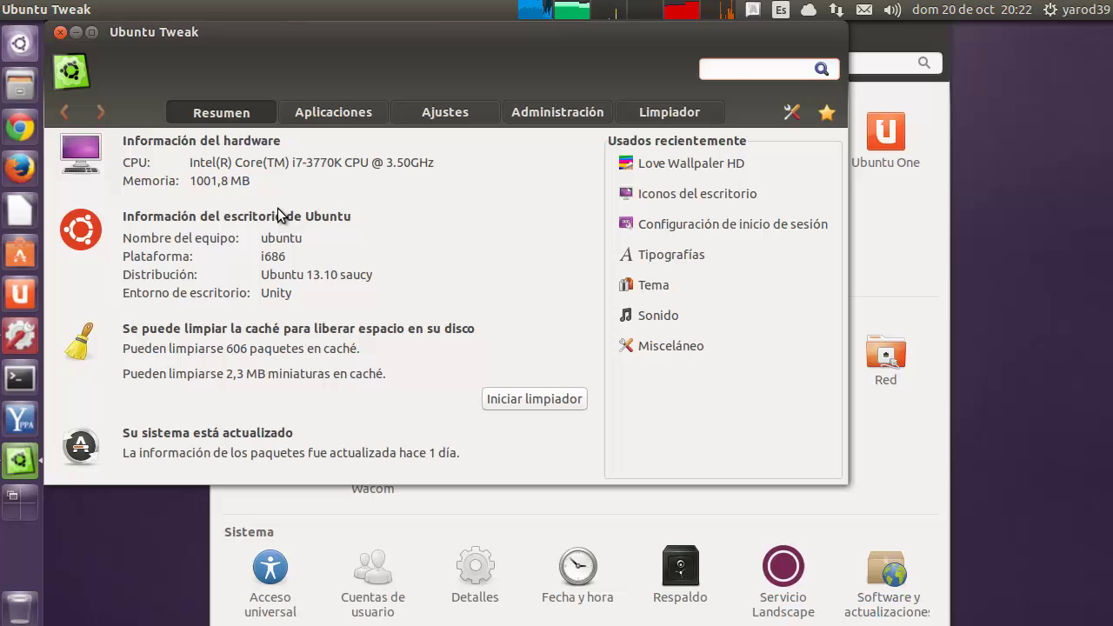
Step: Review the remaining Escritorio settings, Unity, Ventana and Área de trabajo, with the window maximized
left_click(446, 112)
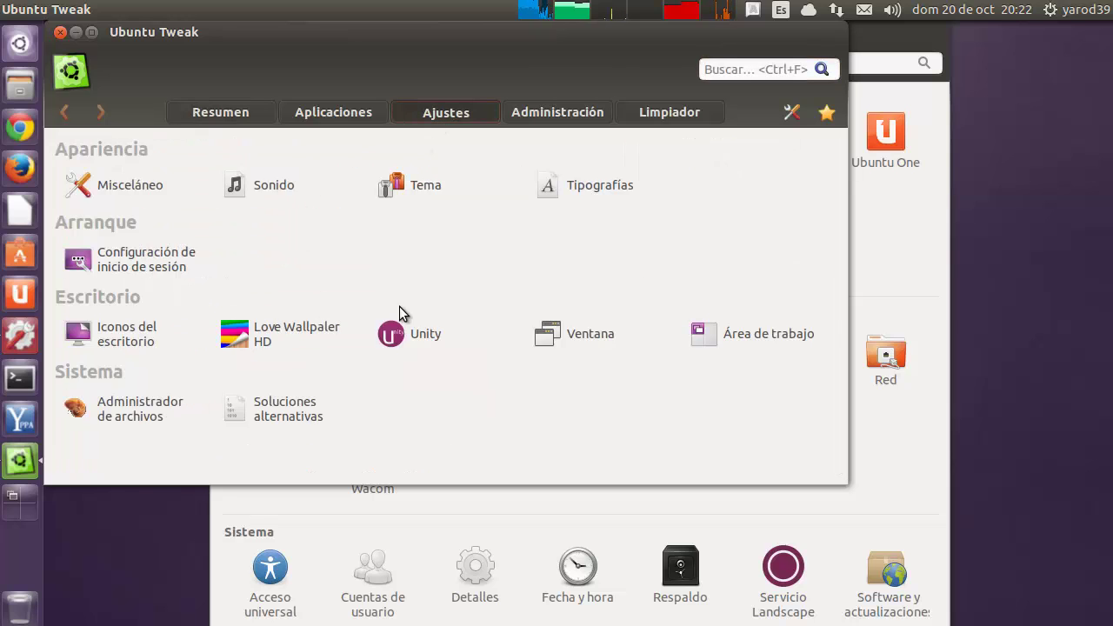
left_click(410, 330)
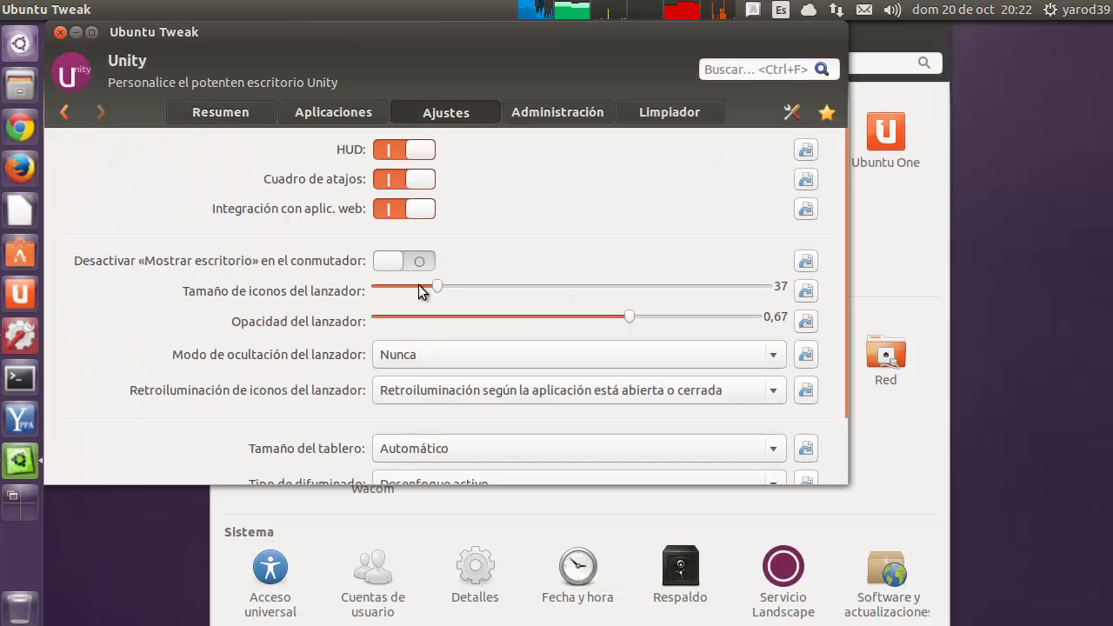
left_click(92, 32)
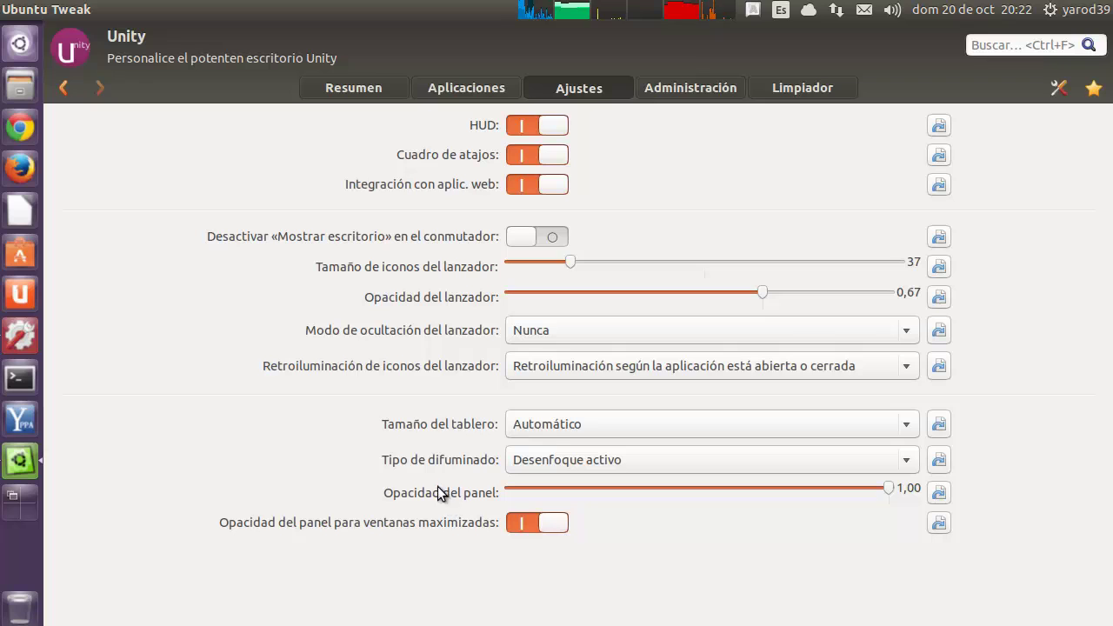
left_click(60, 89)
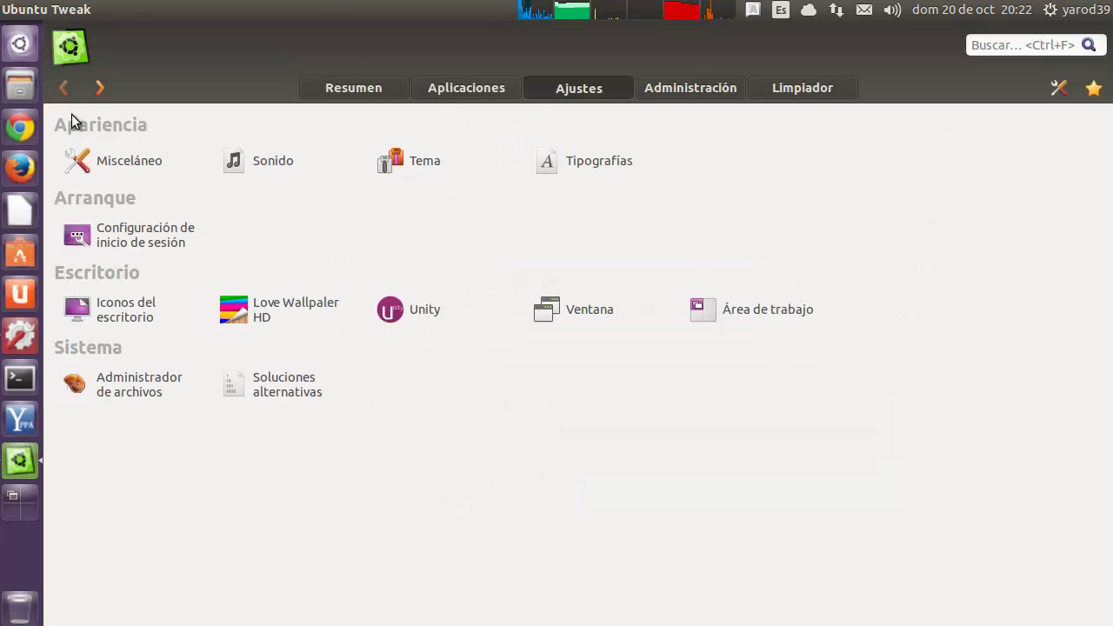
left_click(562, 315)
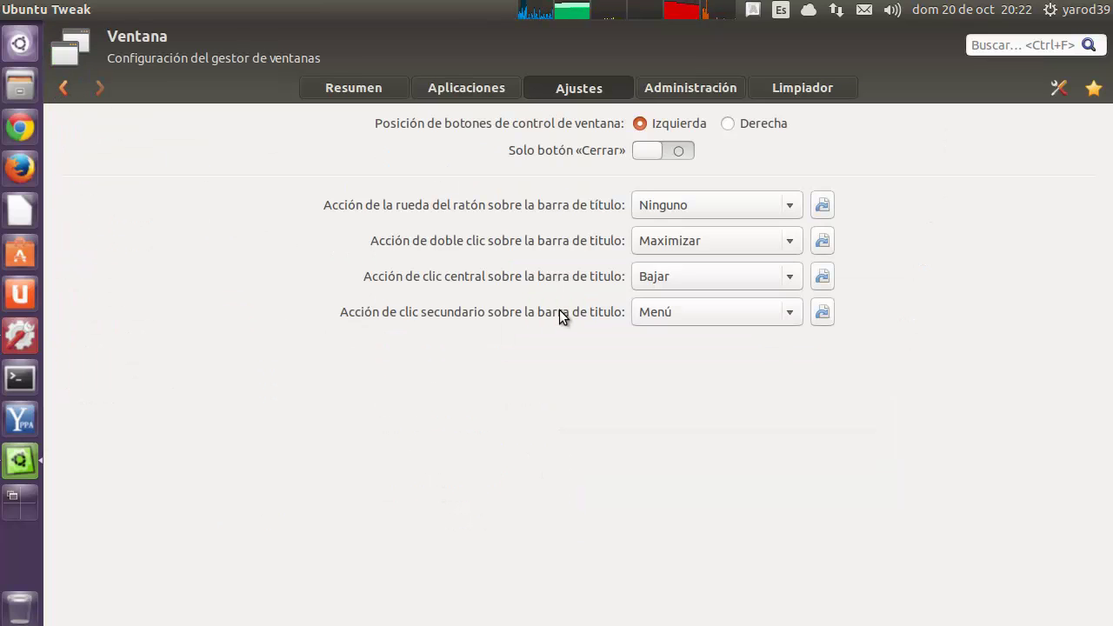
left_click(63, 86)
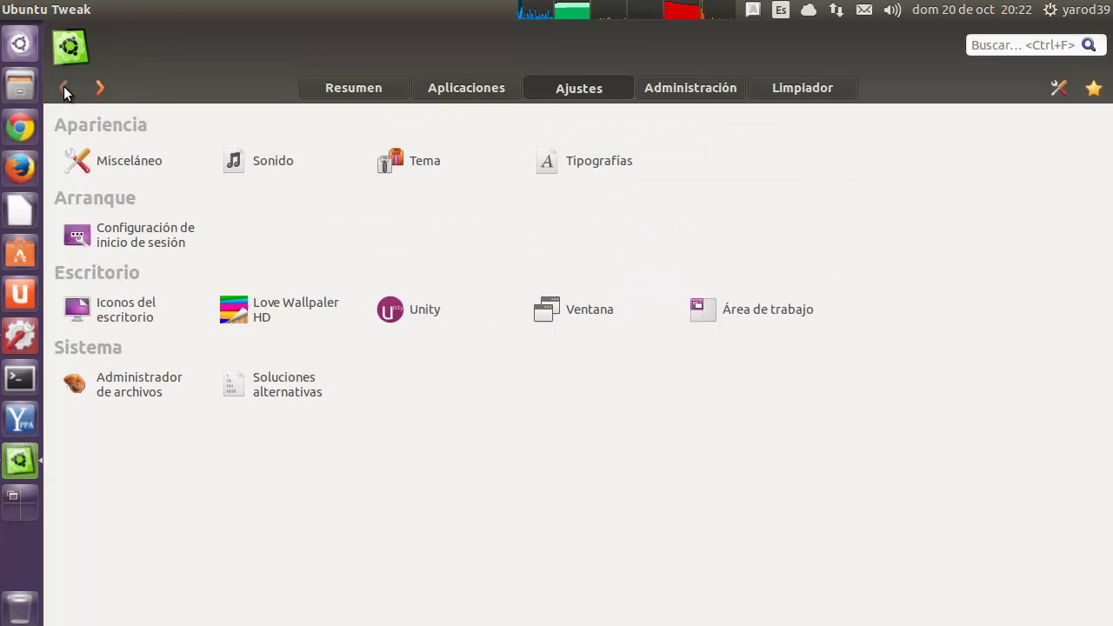
left_click(756, 311)
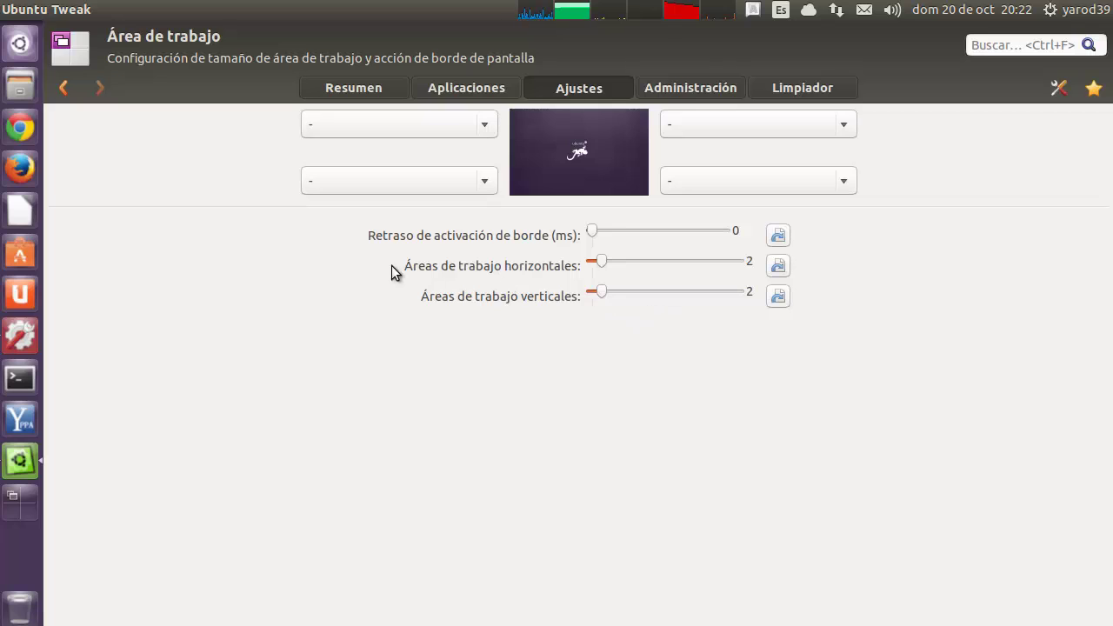
Step: Review the Sistema settings pages Administrador de archivos and Soluciones alternativas
left_click(64, 88)
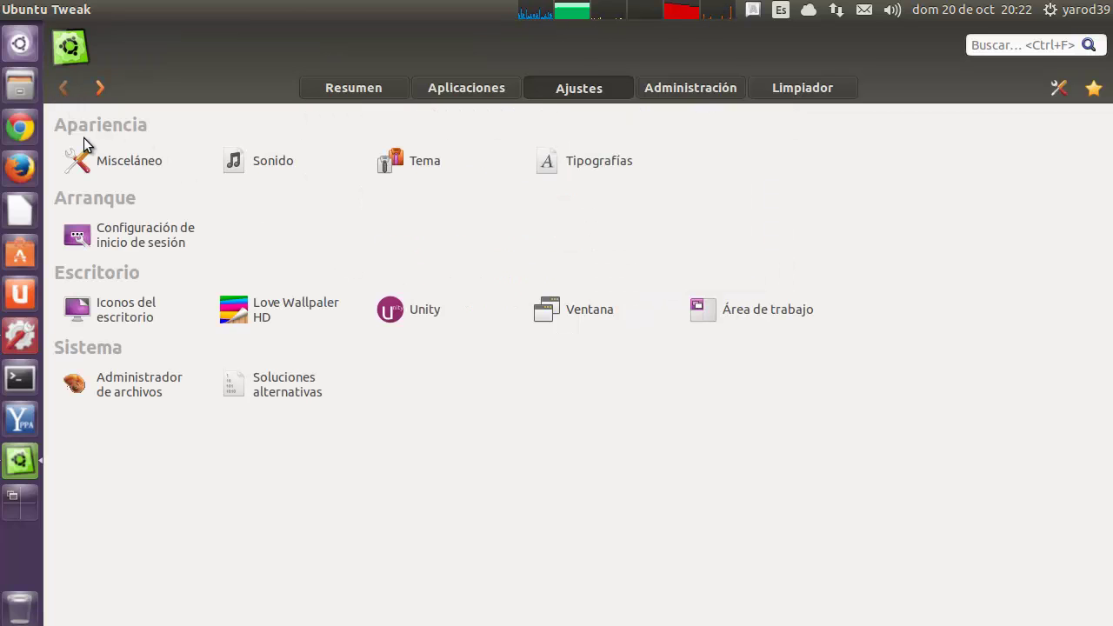
left_click(147, 391)
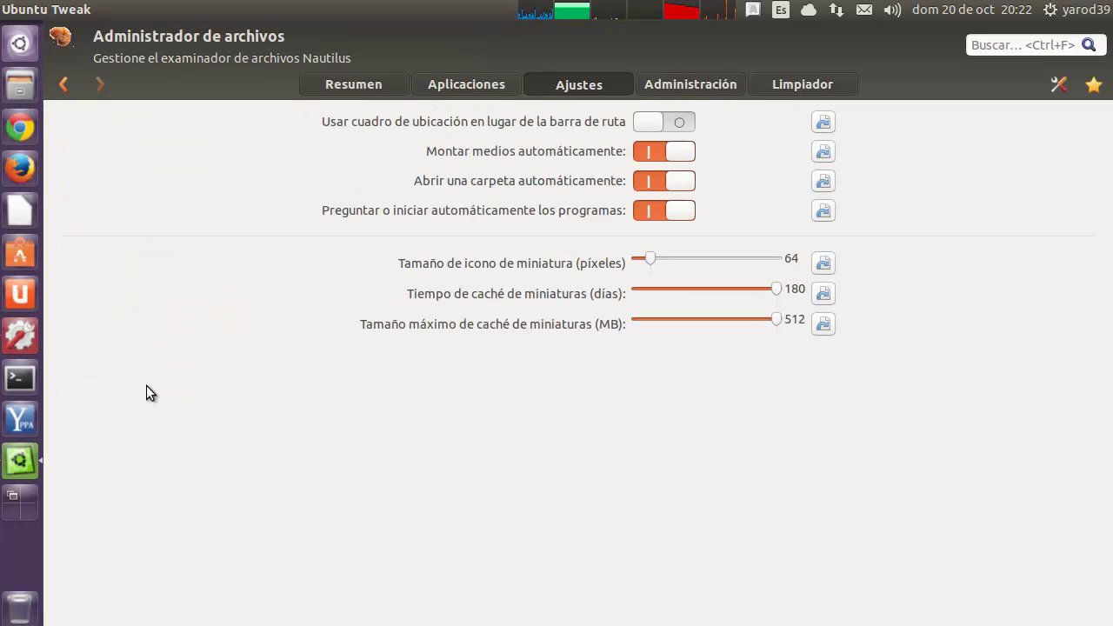
left_click(63, 84)
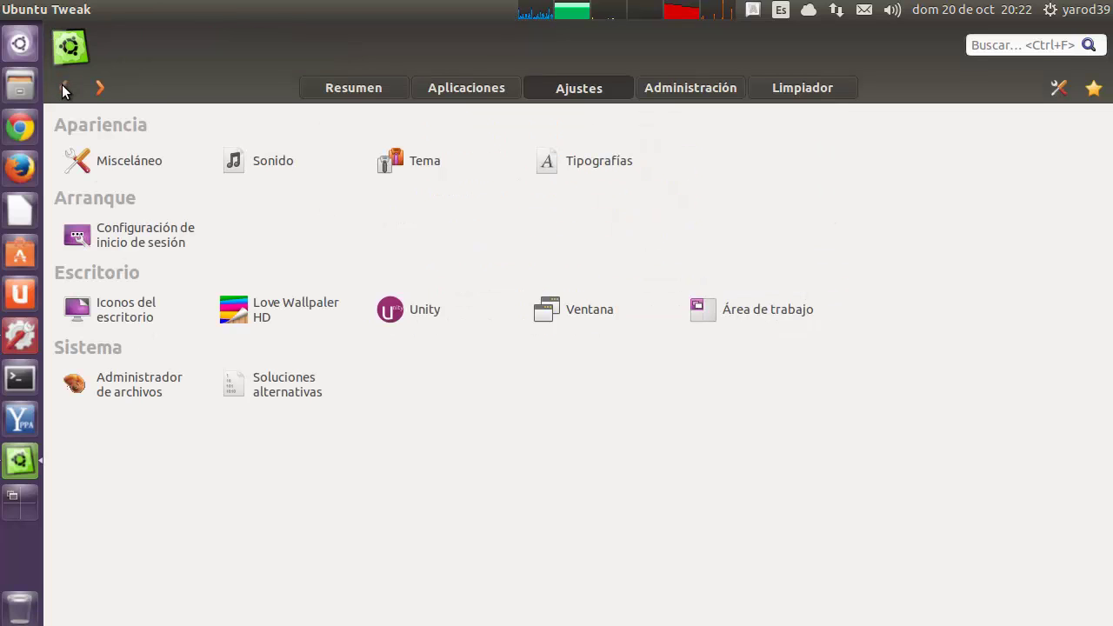
left_click(282, 390)
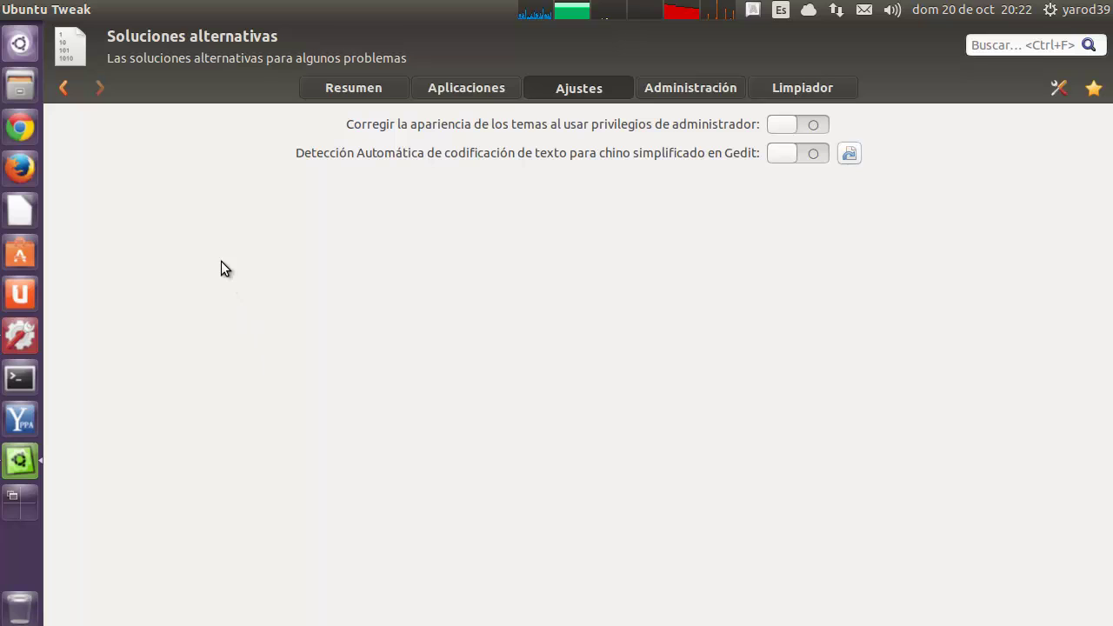
left_click(61, 86)
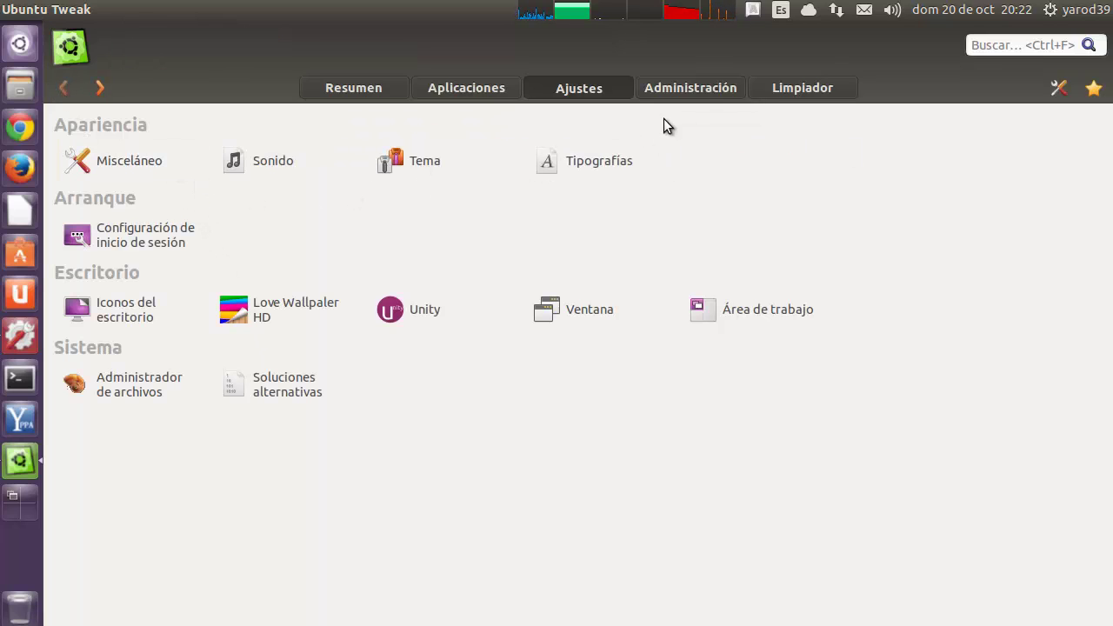
Step: Review the Administración tools for Escritorio and Personal: Editor de listas rápidas, Carpeta de usuario, Plantillas and Scripts
left_click(697, 89)
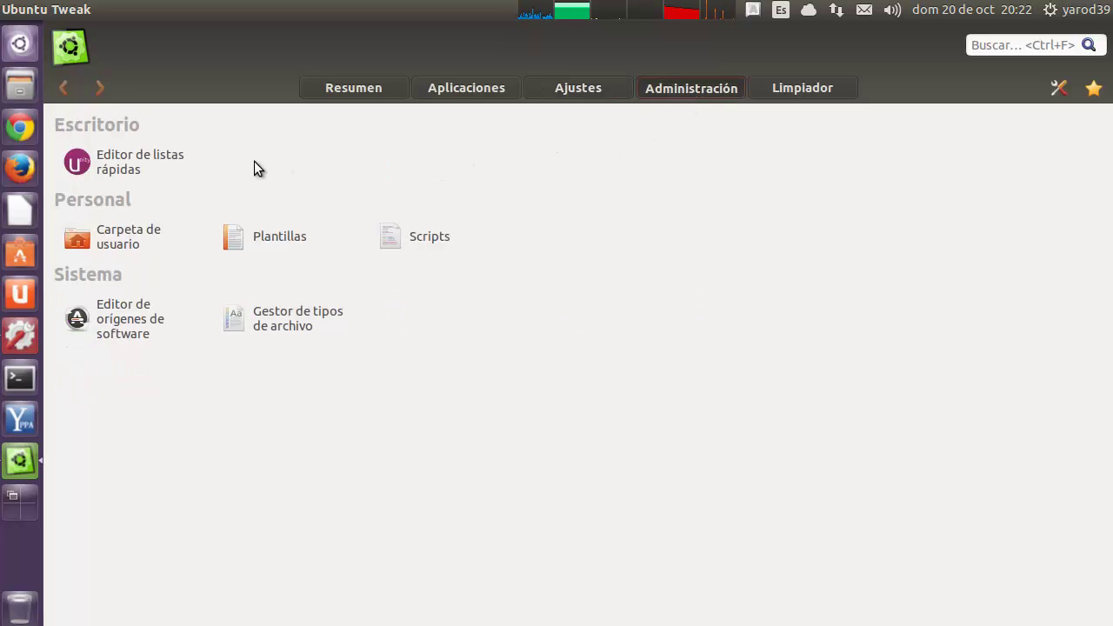
left_click(145, 166)
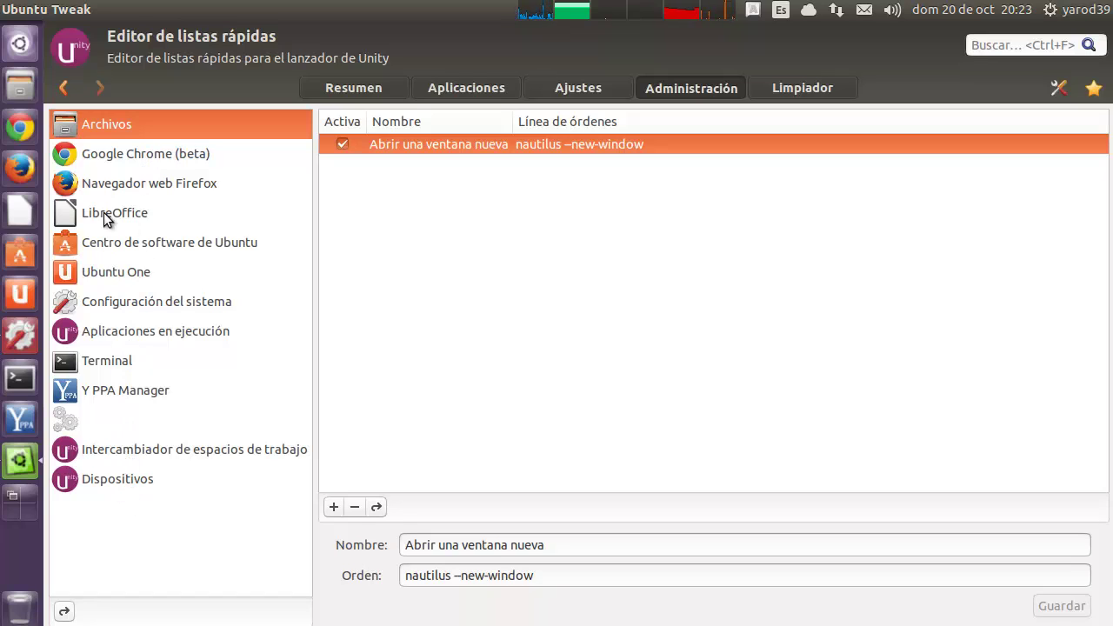
left_click(64, 88)
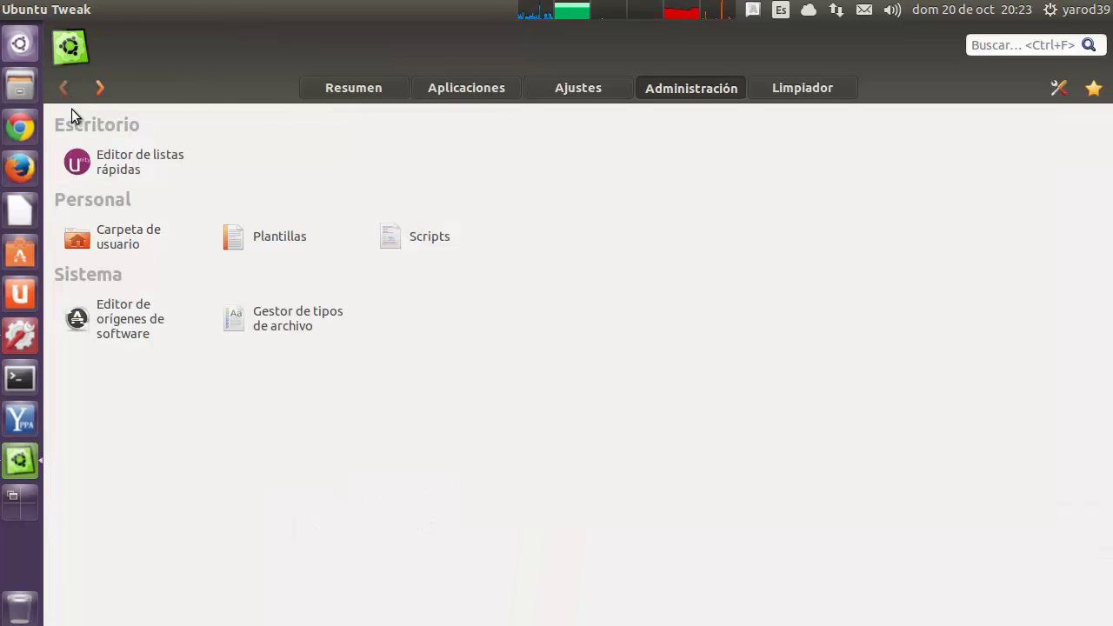
left_click(109, 241)
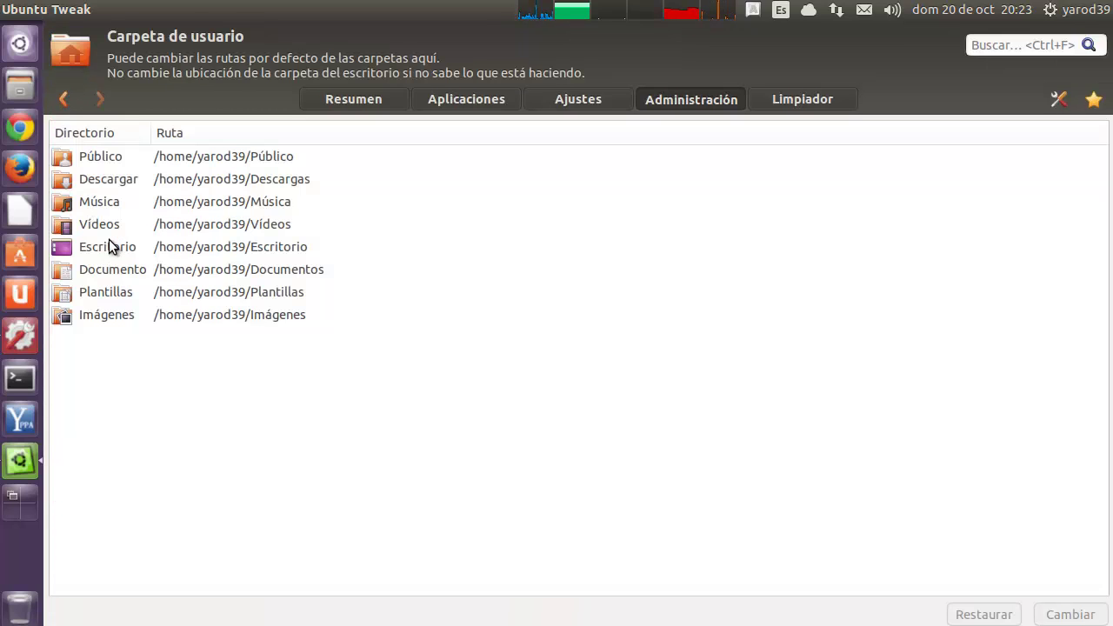
left_click(62, 102)
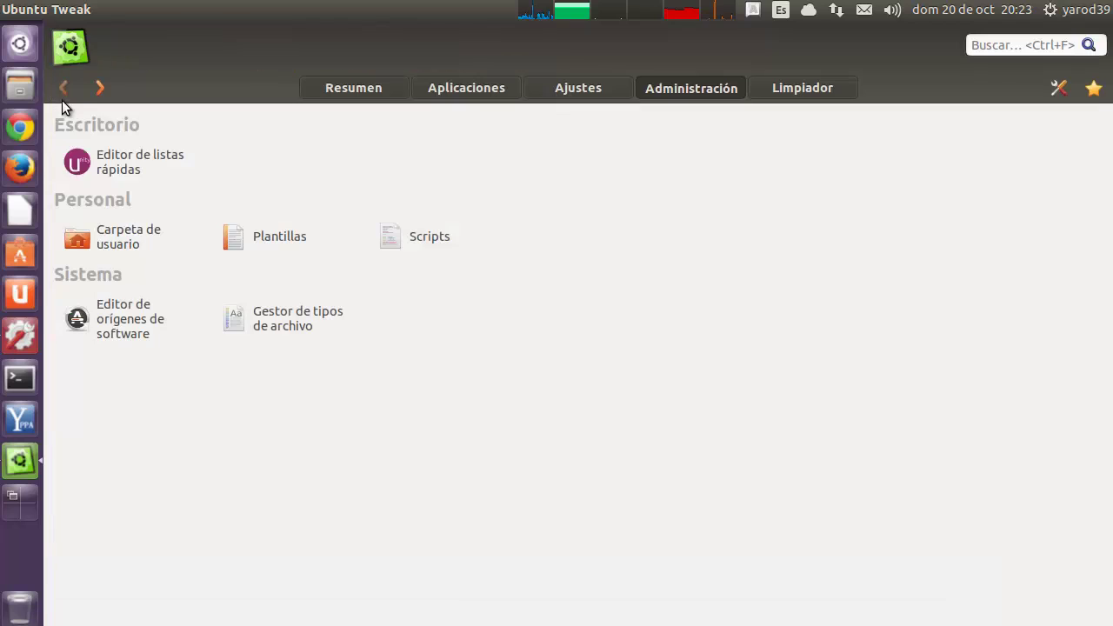
left_click(281, 247)
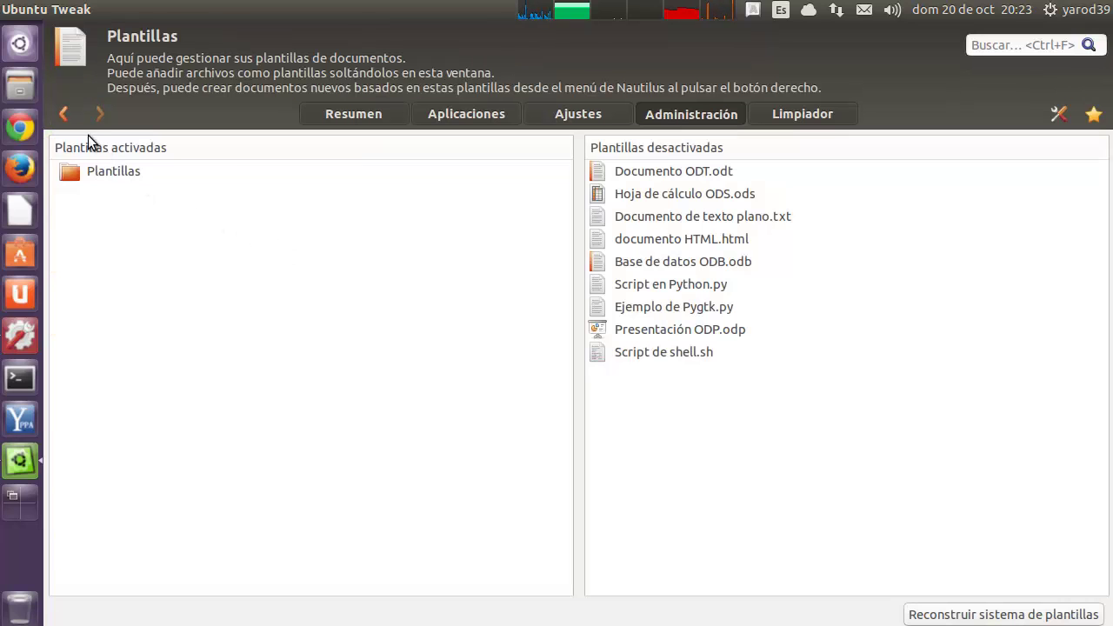
left_click(65, 113)
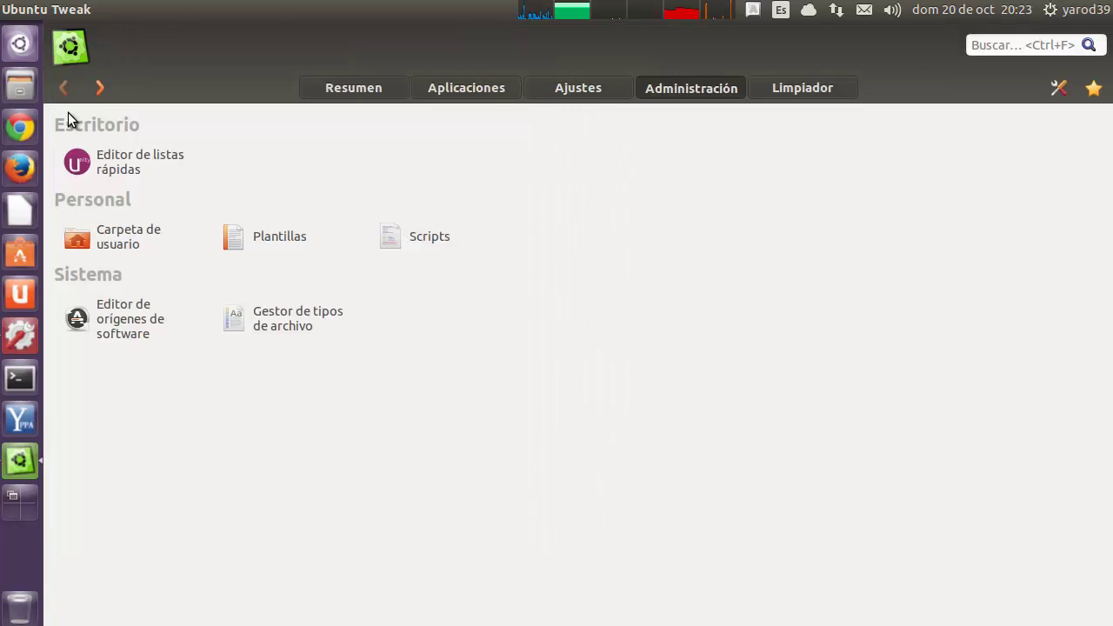
left_click(412, 248)
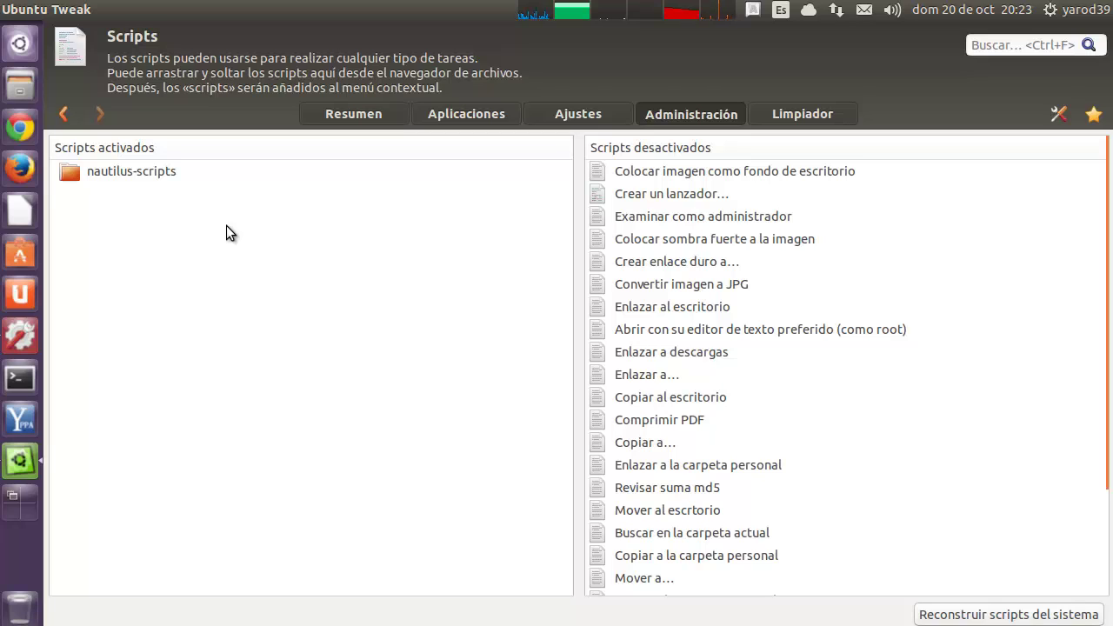
left_click(65, 114)
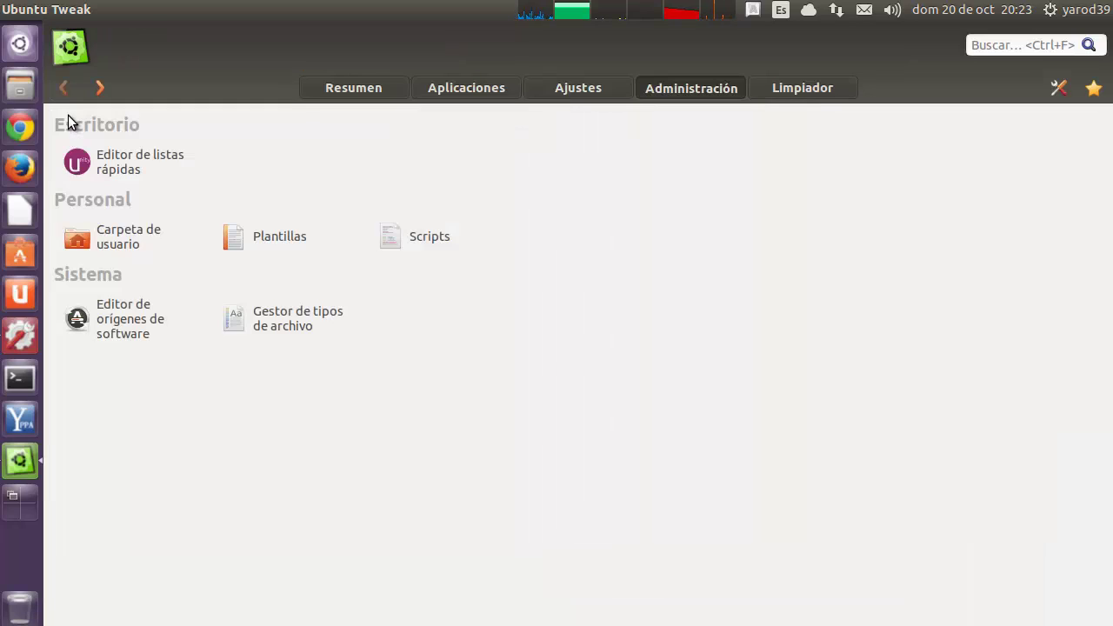
Step: Review the Sistema administration tools Editor de orígenes de software and Gestor de tipos de archivo
left_click(115, 311)
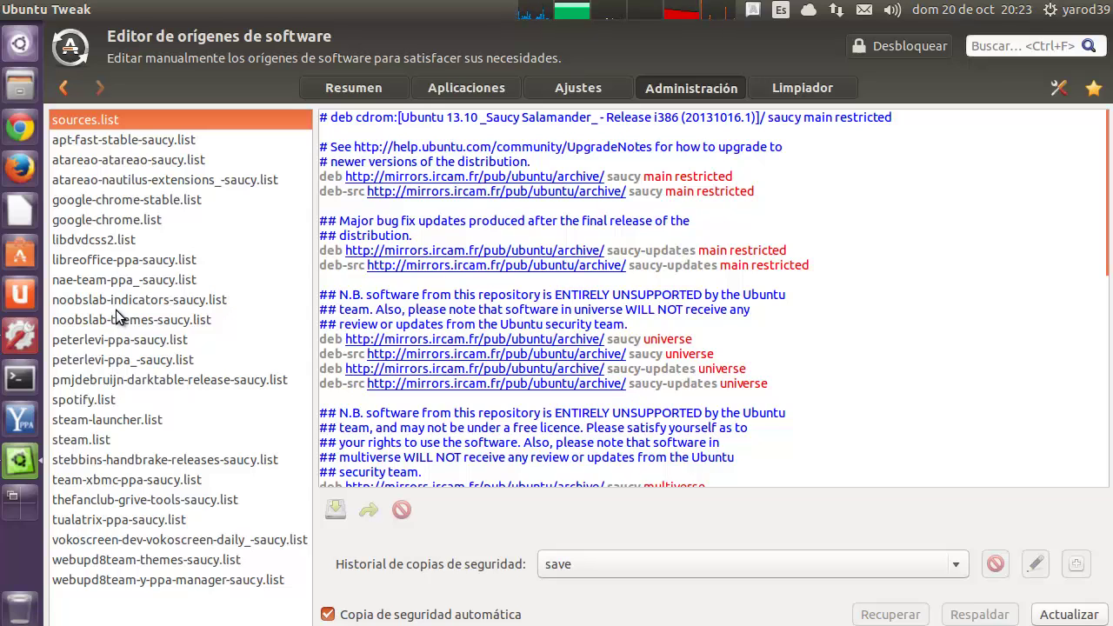
left_click(62, 89)
left_click(270, 319)
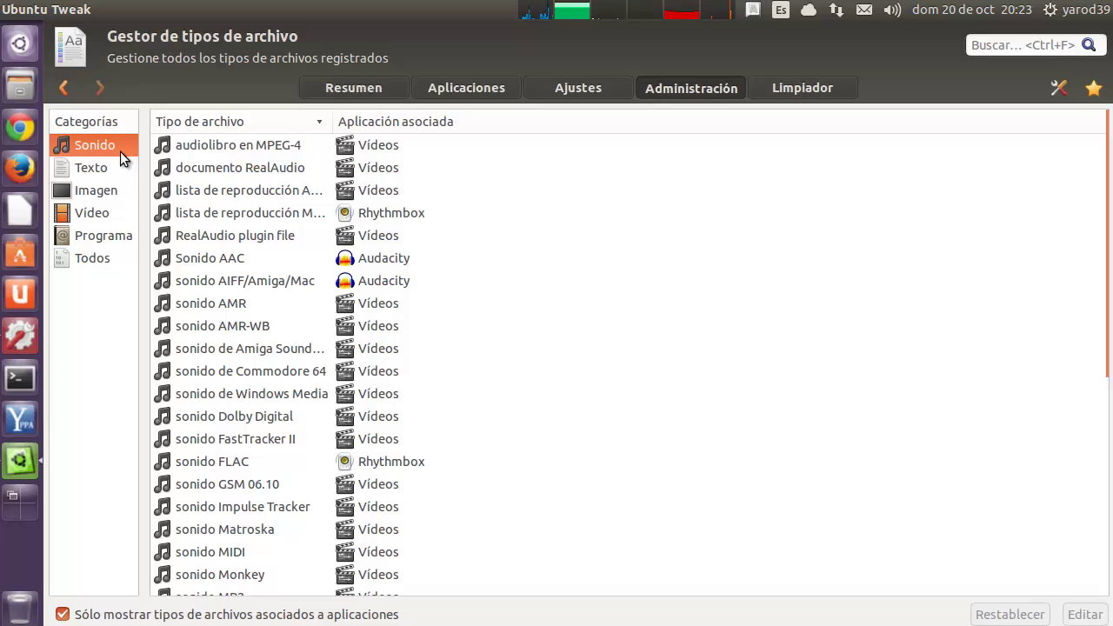
left_click(67, 88)
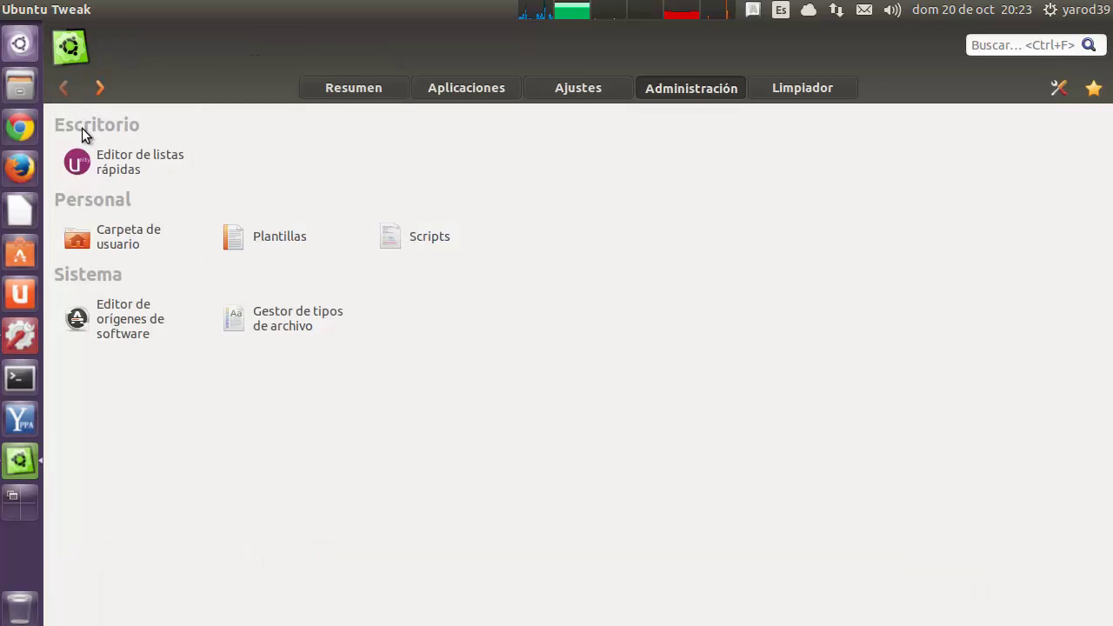
Step: Scan the Aplicaciones, Personal and Sistema categories for unneeded files with the Limpiador
left_click(815, 90)
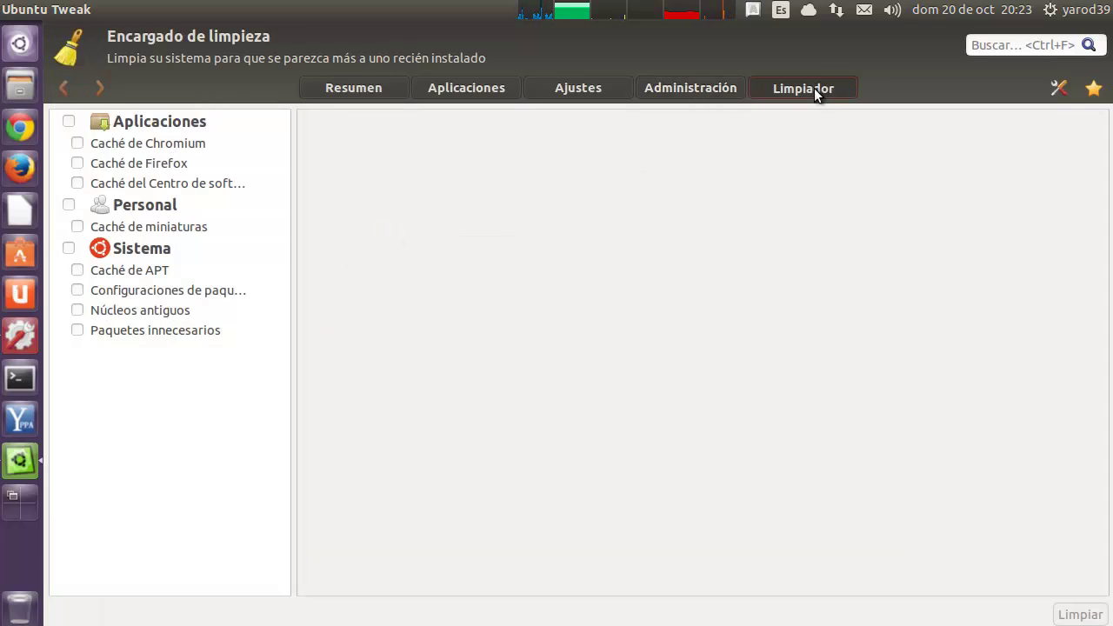
left_click(68, 121)
left_click(68, 205)
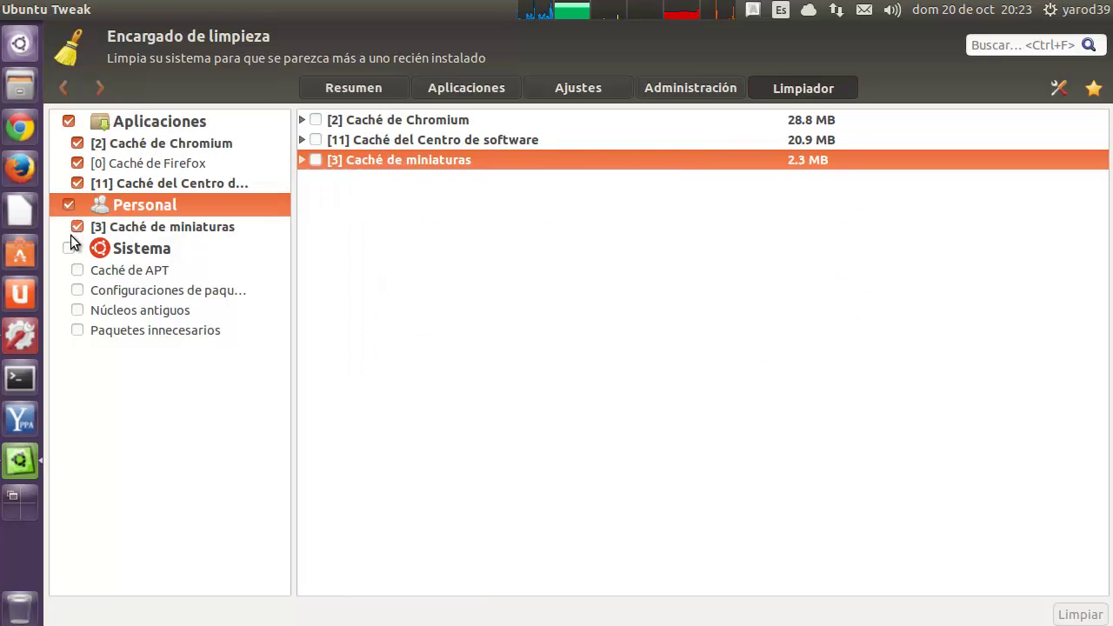
left_click(69, 248)
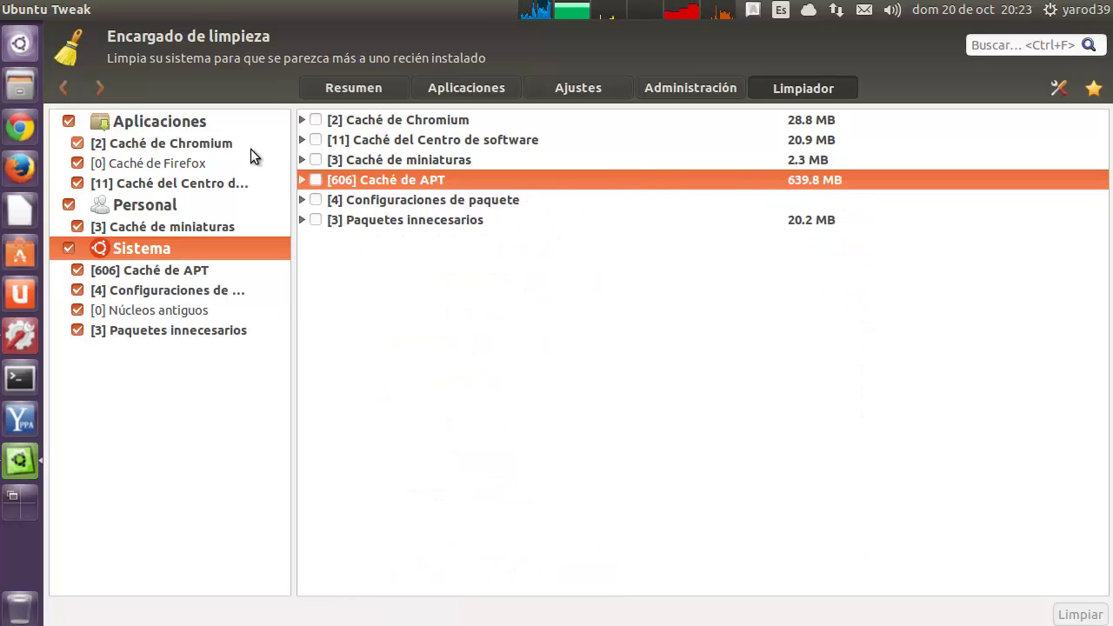
Step: Mark the Chromium, Centro de software, miniaturas and APT caches, Configuraciones de paquete and Paquetes innecesarios for cleaning
left_click(315, 120)
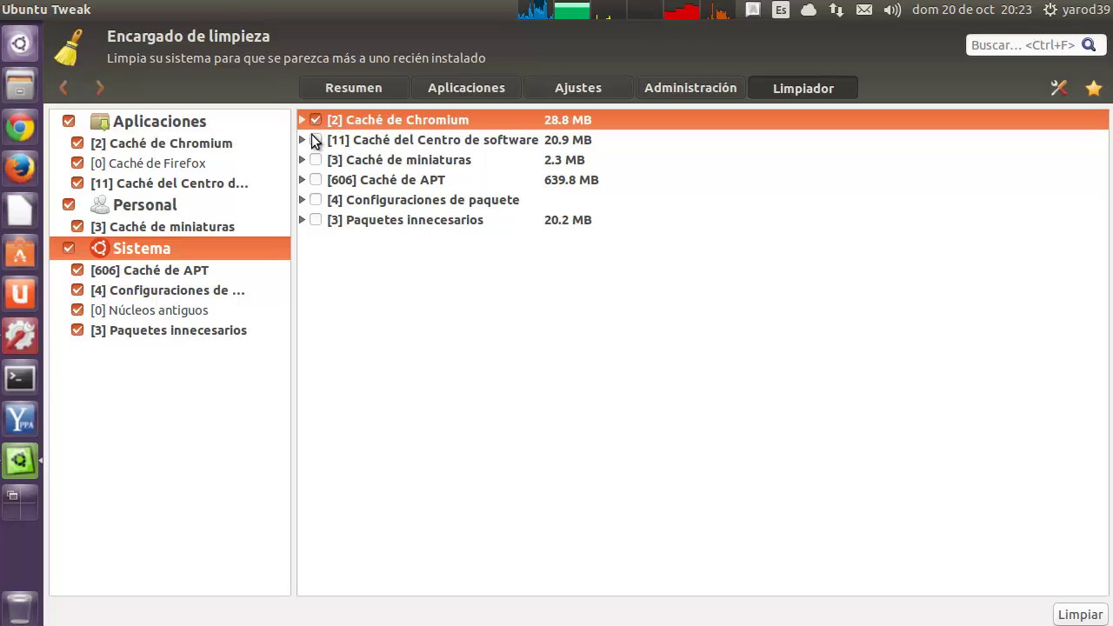
left_click(314, 140)
left_click(315, 160)
left_click(314, 179)
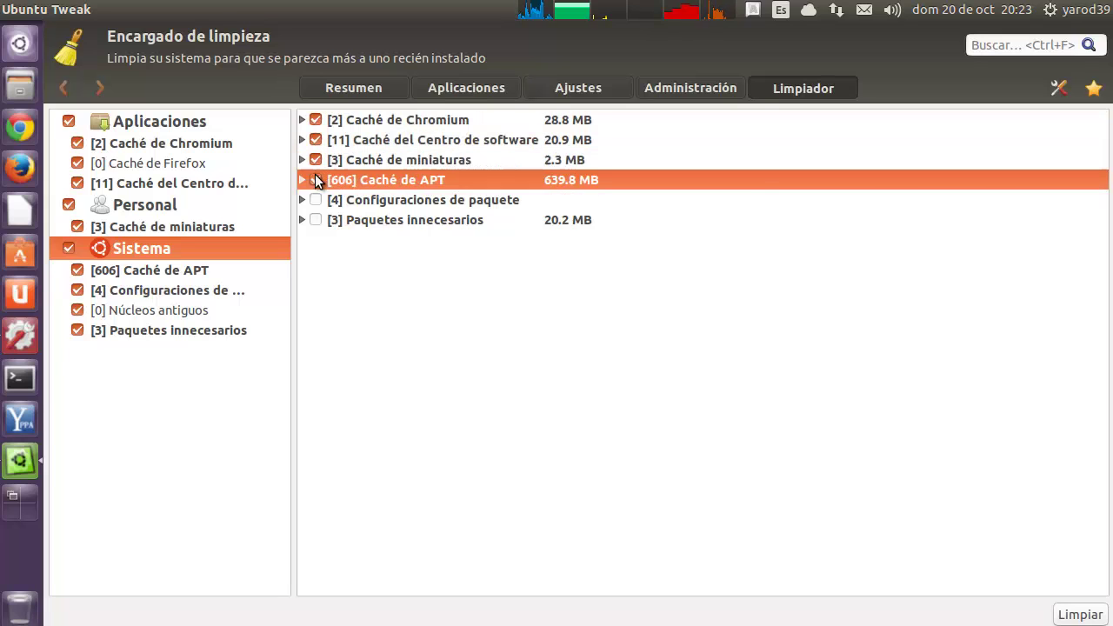
left_click(315, 199)
left_click(315, 219)
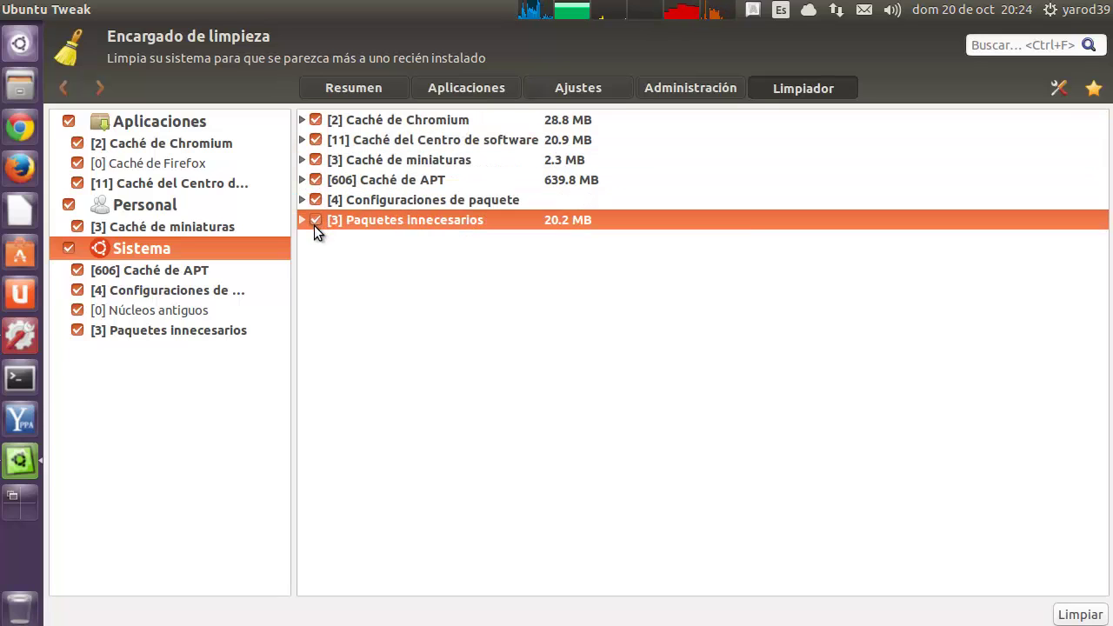
Step: Clean the marked items, entering the account password at each authentication request
left_click(1075, 614)
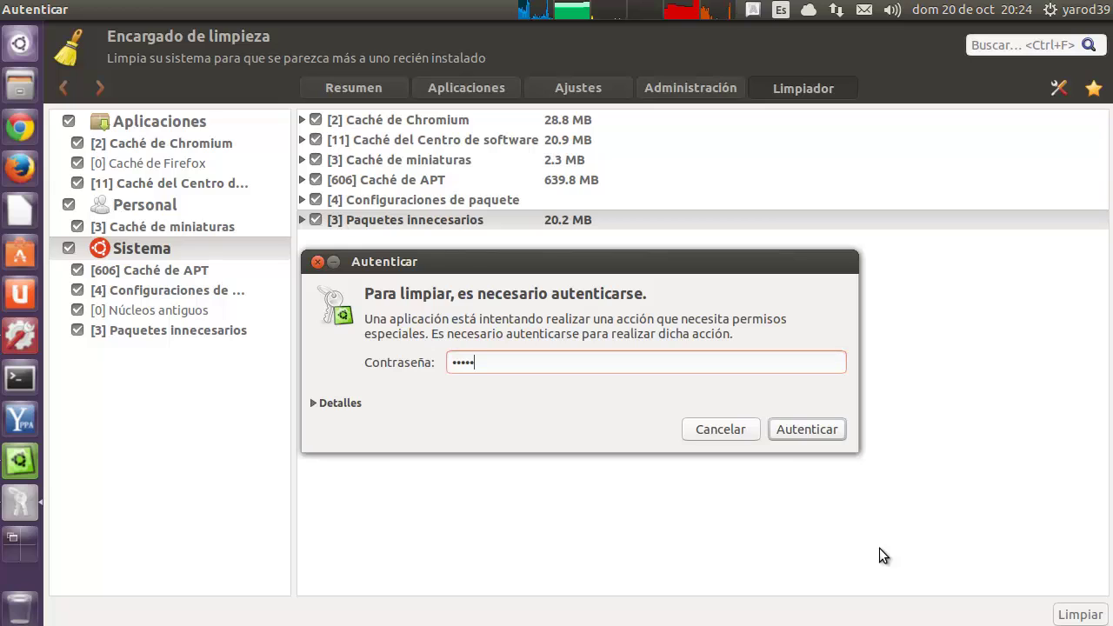
key("Return")
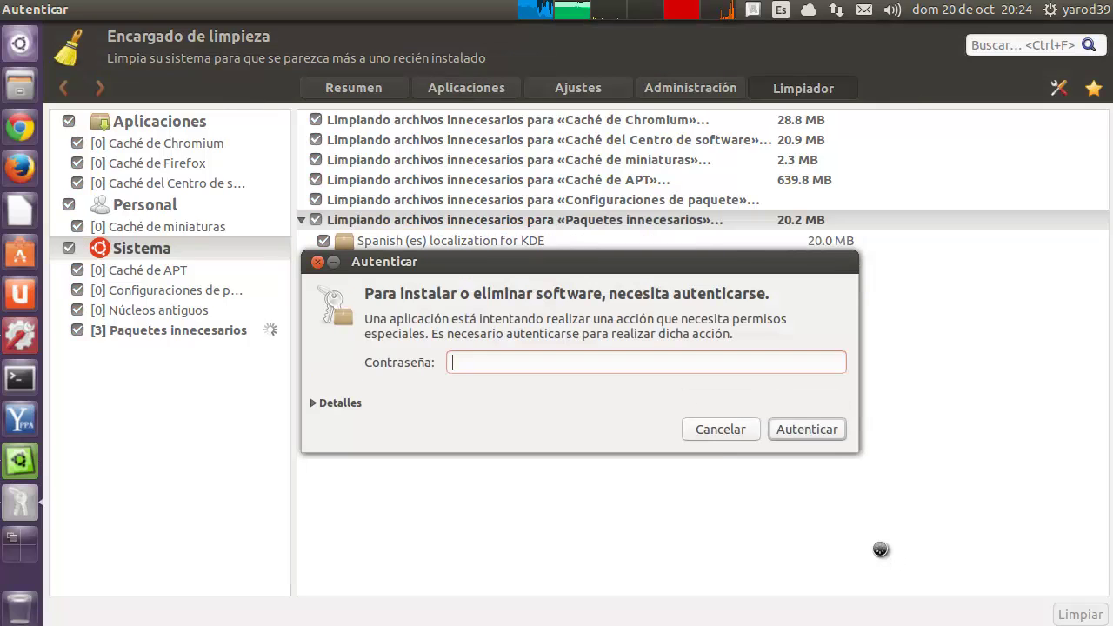
type("*******")
key("Return")
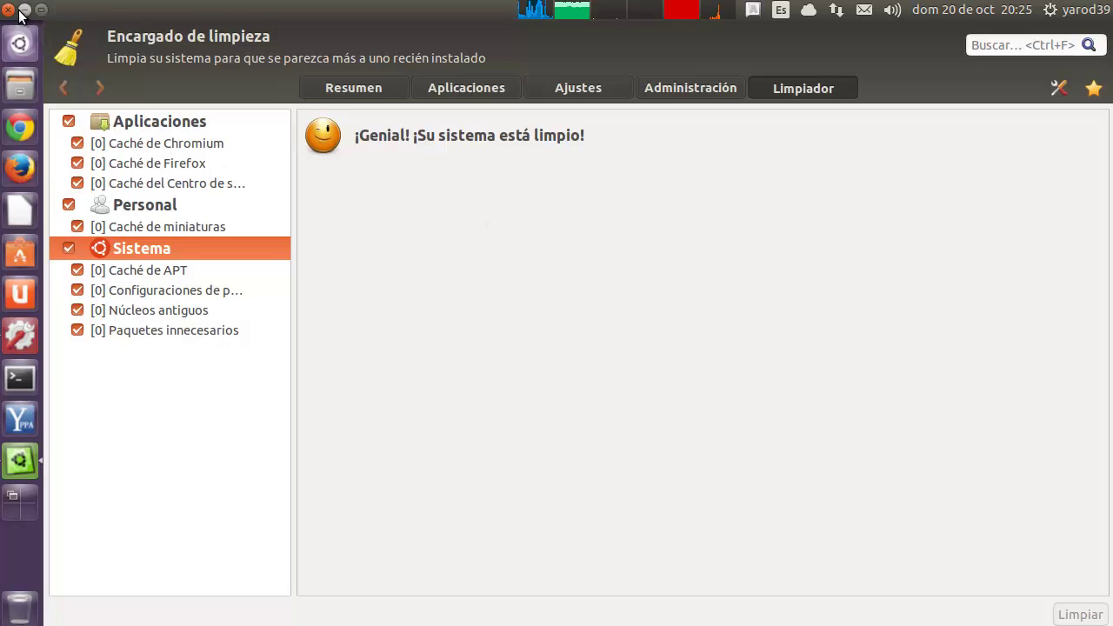
Step: Close Ubuntu Tweak and the Configuración del sistema window
left_click(10, 9)
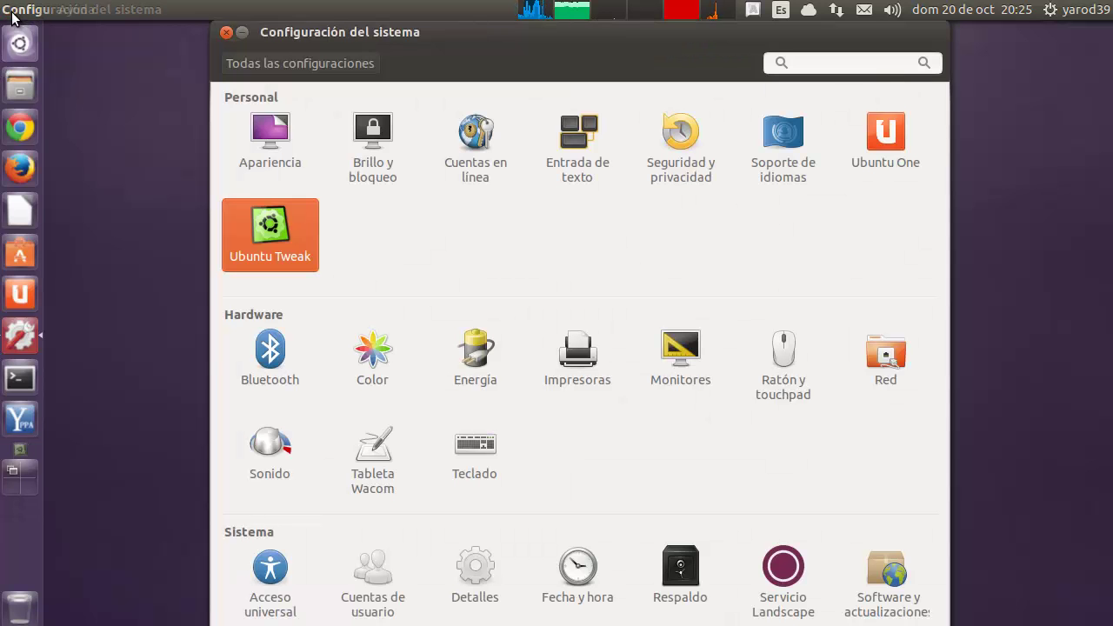
left_click(225, 34)
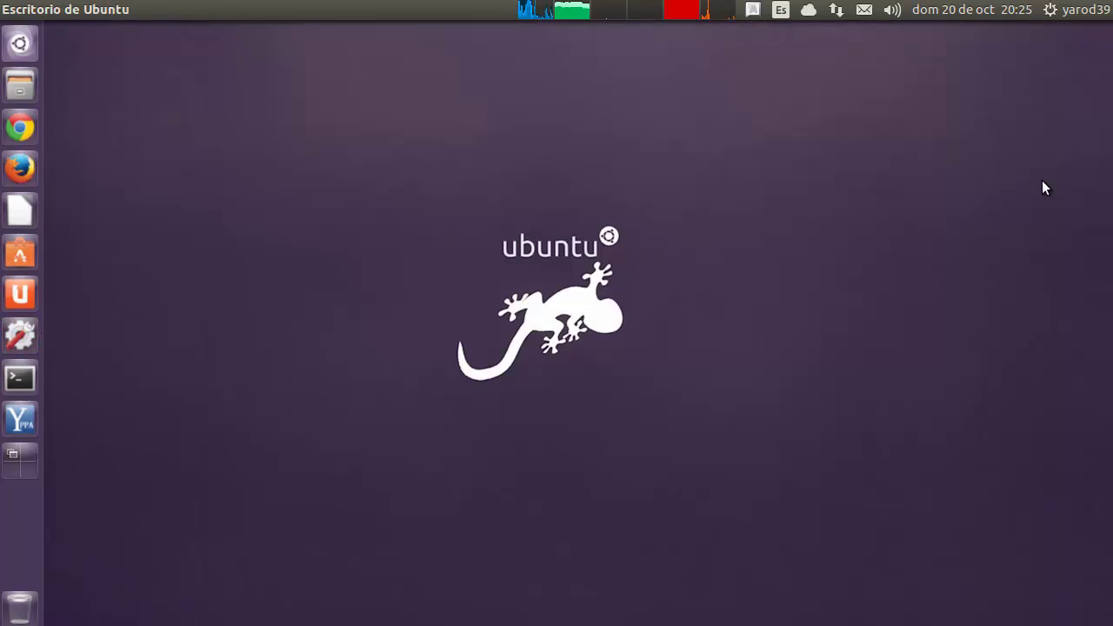